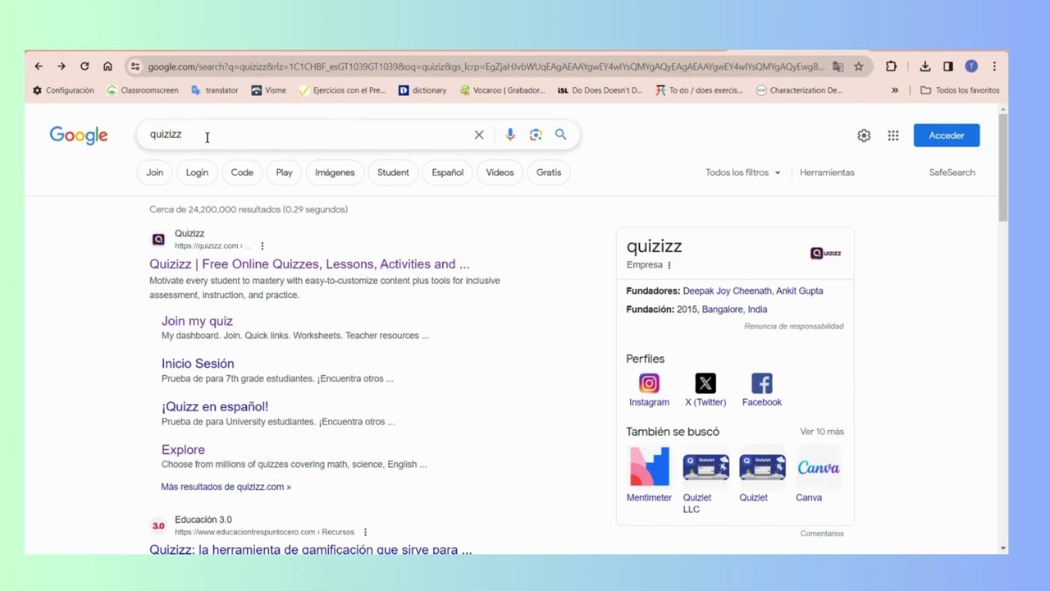
# Step: Open the official Quizizz site (quizizz.com/admin) from the Google search results
pyautogui.click(270, 266)
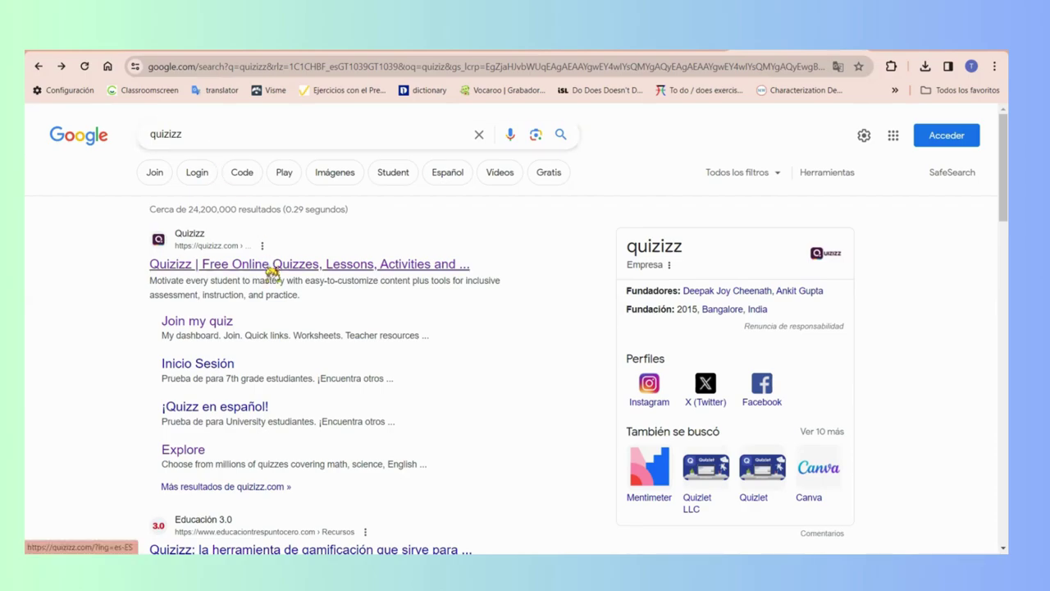
pyautogui.click(244, 139)
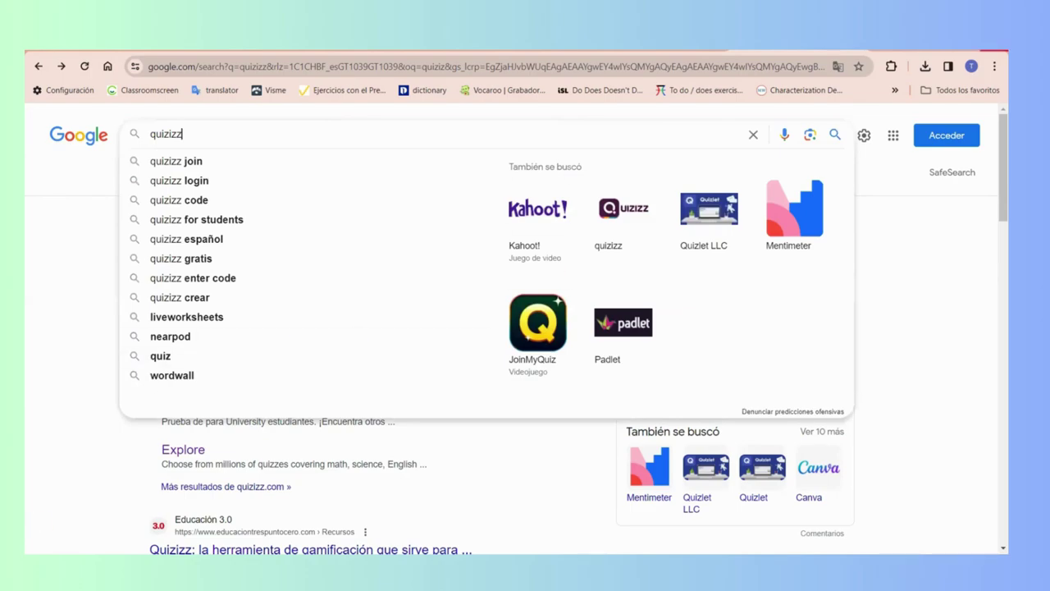
pyautogui.click(911, 229)
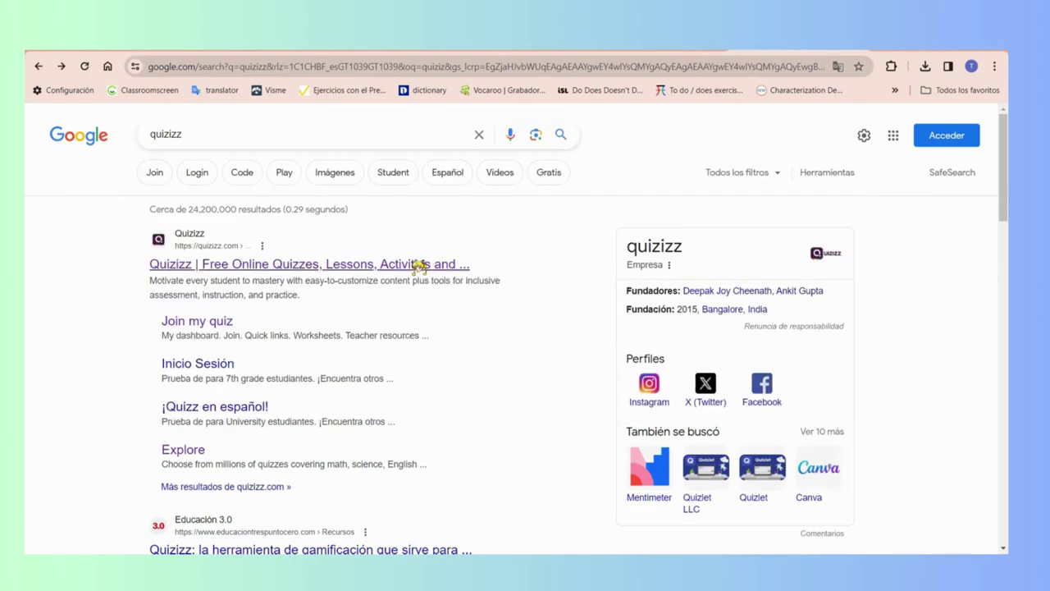
pyautogui.click(353, 265)
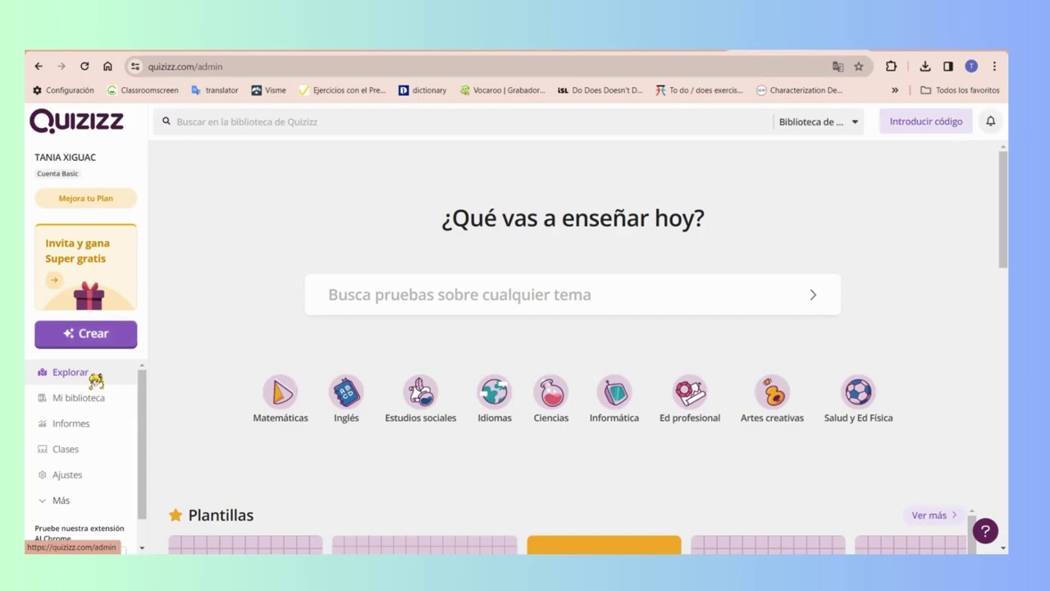
# Step: Search the Quizizz library for 'wild animals vocabulary' within the Inglés subject
pyautogui.click(96, 380)
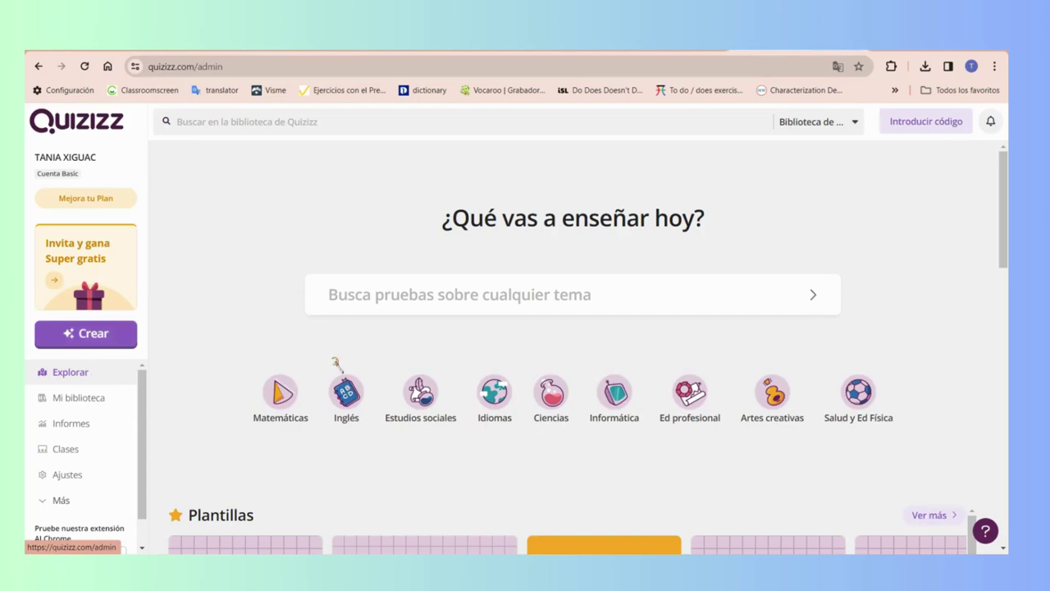
pyautogui.click(502, 291)
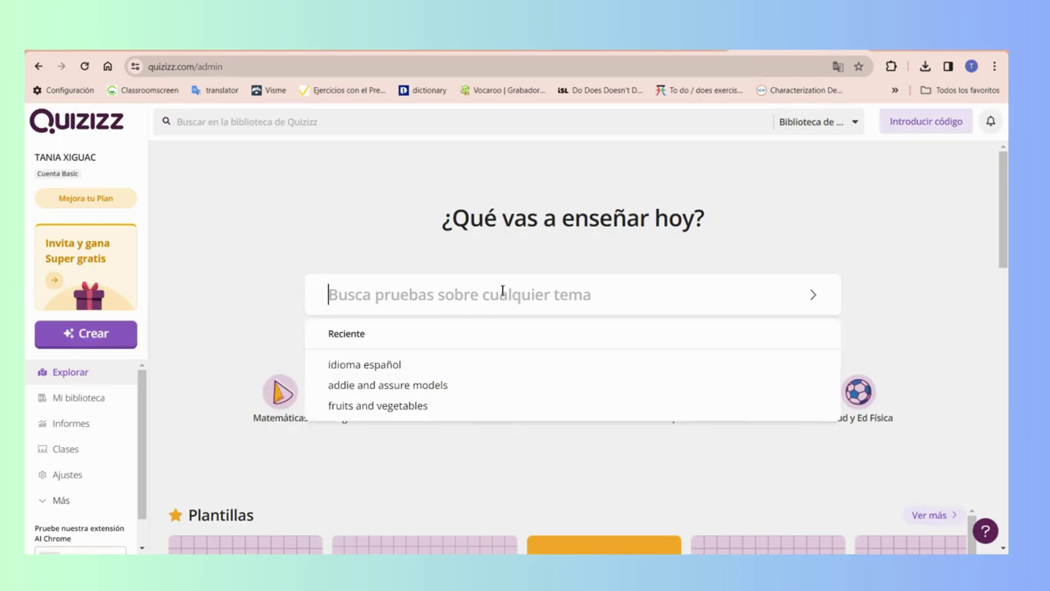
pyautogui.click(898, 302)
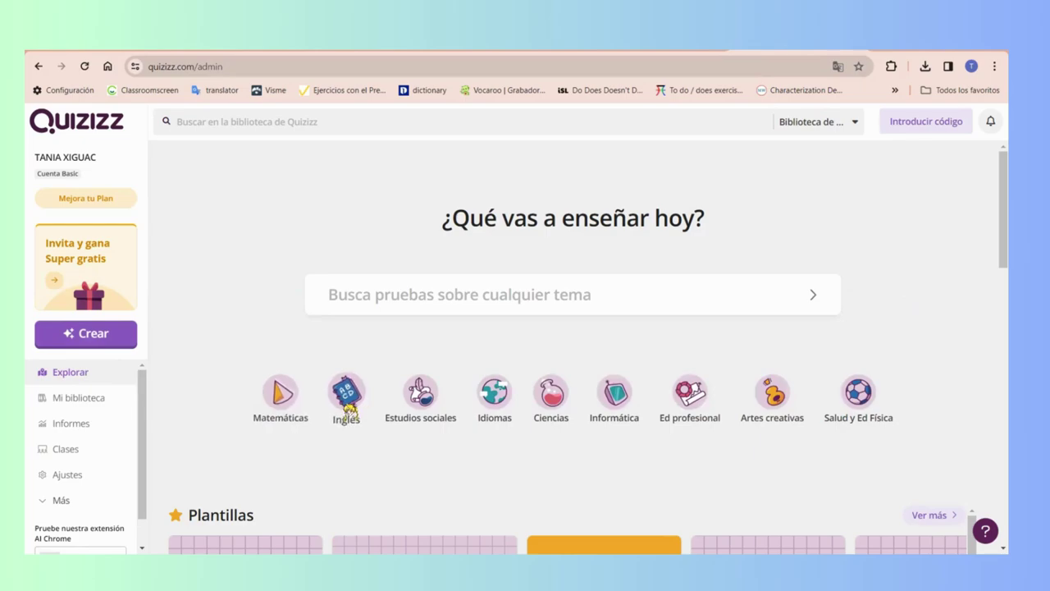
pyautogui.click(348, 396)
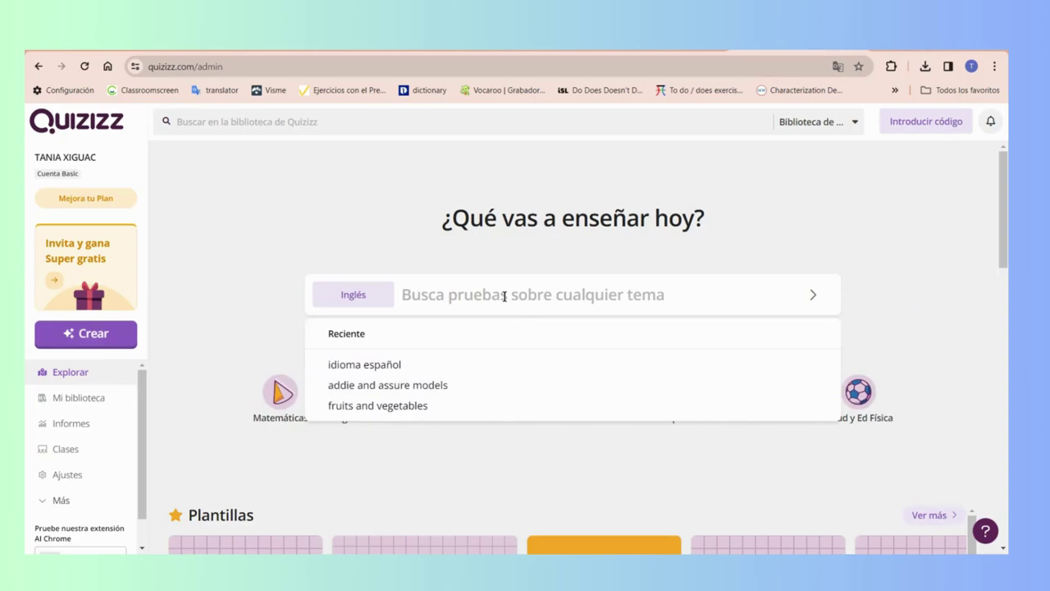
pyautogui.write('wild ani')
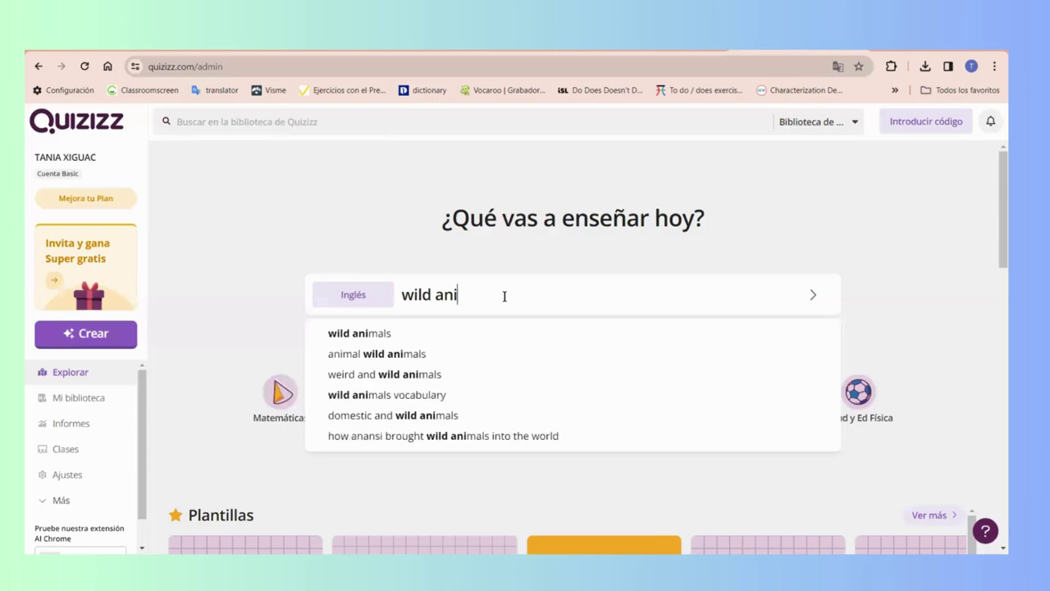
pyautogui.write('mals voca')
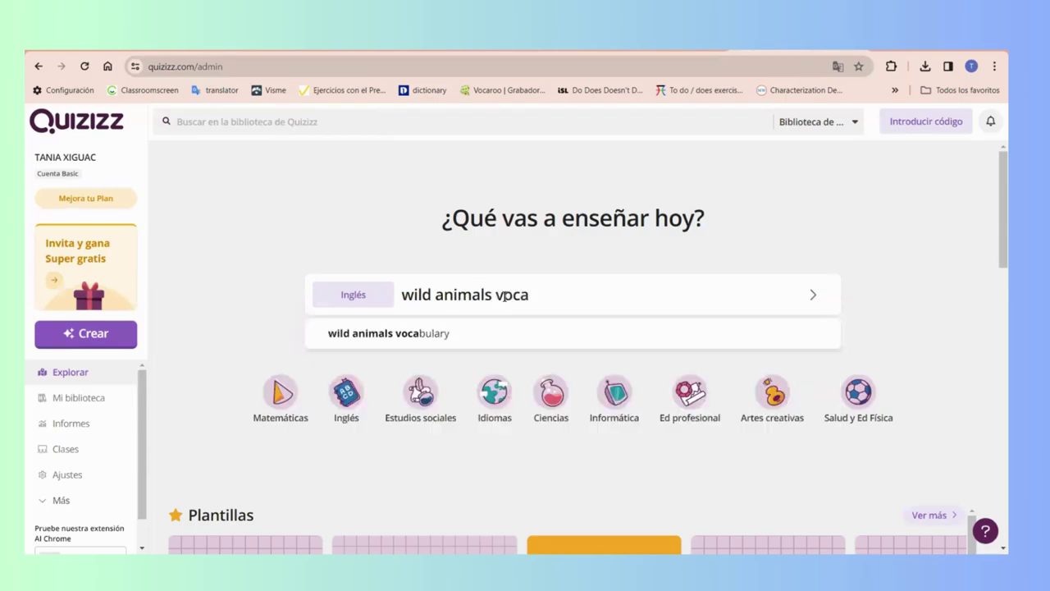
pyautogui.write('bulary')
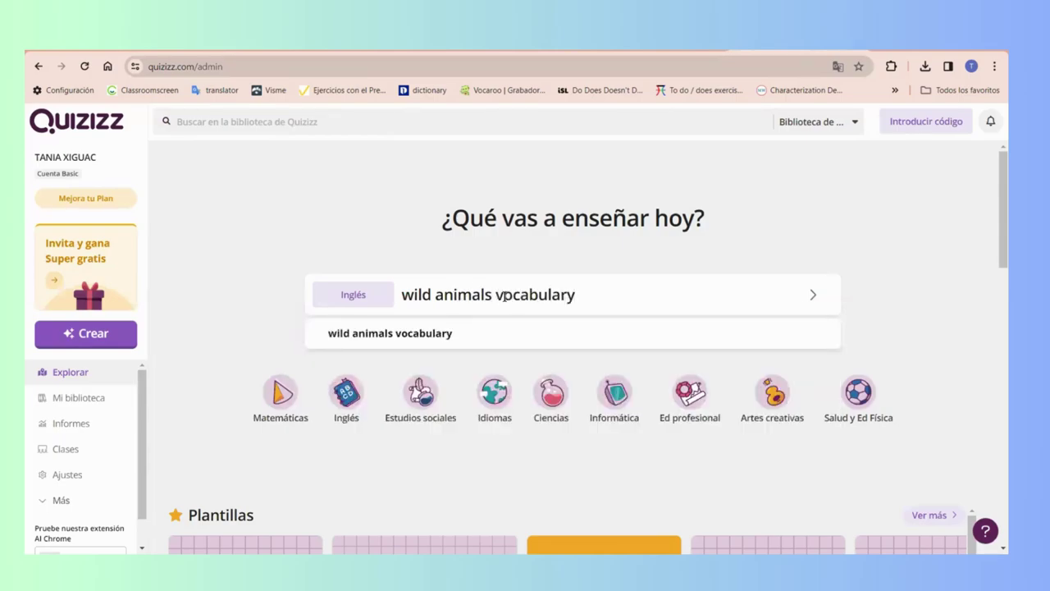
pyautogui.press('Return')
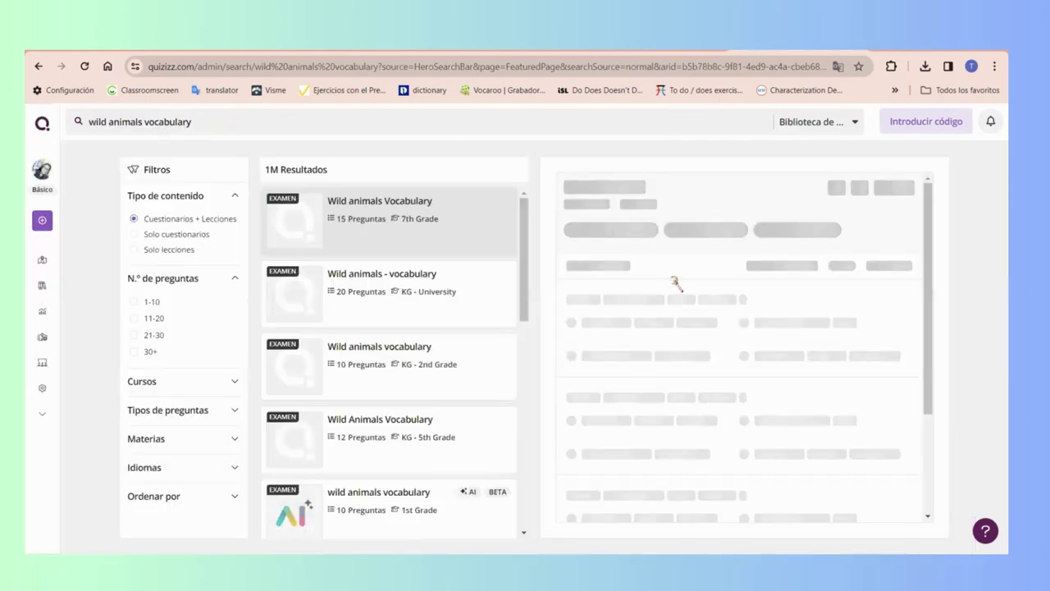
# Step: Compare the 20-, 15- and 12-question wild animals quizzes, ending on the 20-question preview
pyautogui.click(499, 311)
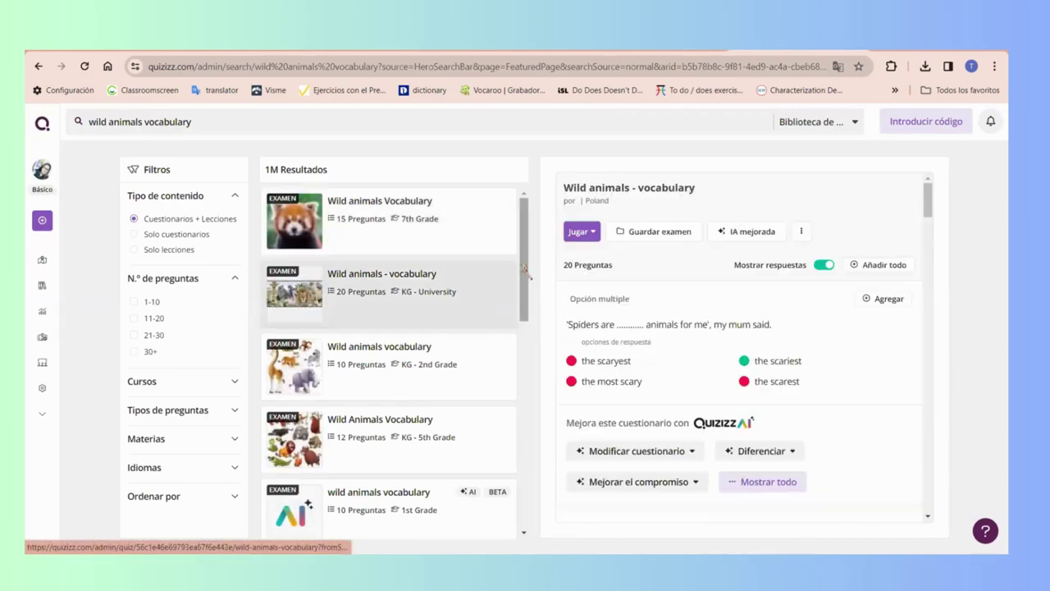
pyautogui.click(464, 232)
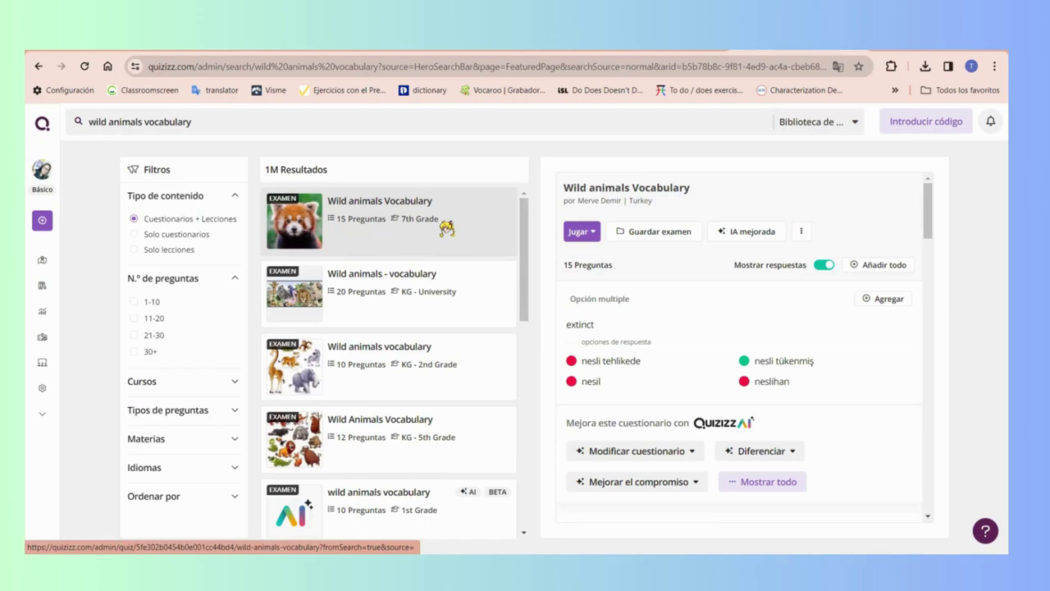
pyautogui.click(454, 276)
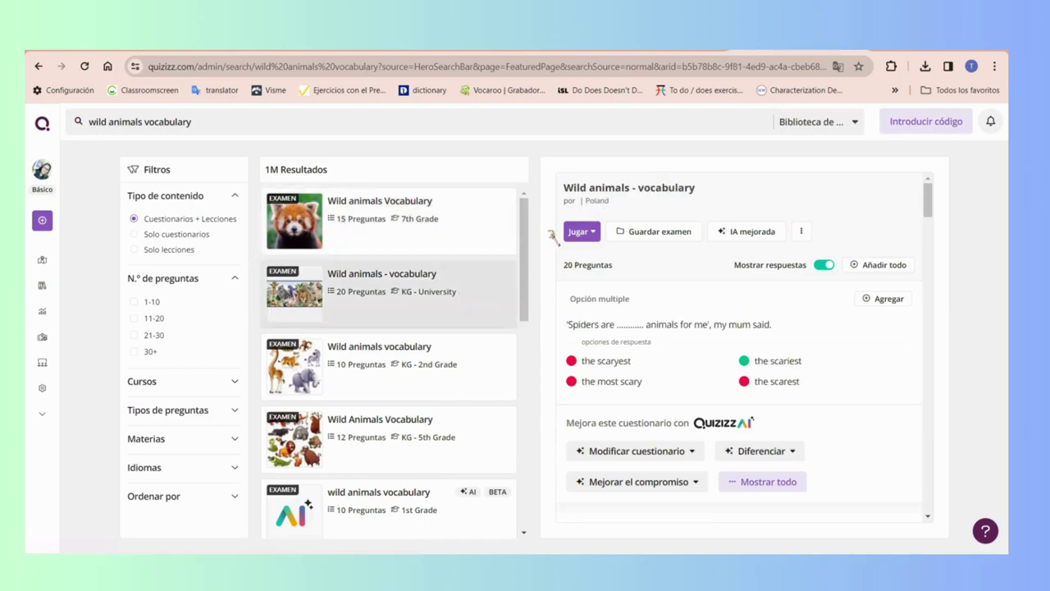
pyautogui.moveTo(525, 238); pyautogui.dragTo(520, 294)
pyautogui.click(517, 294)
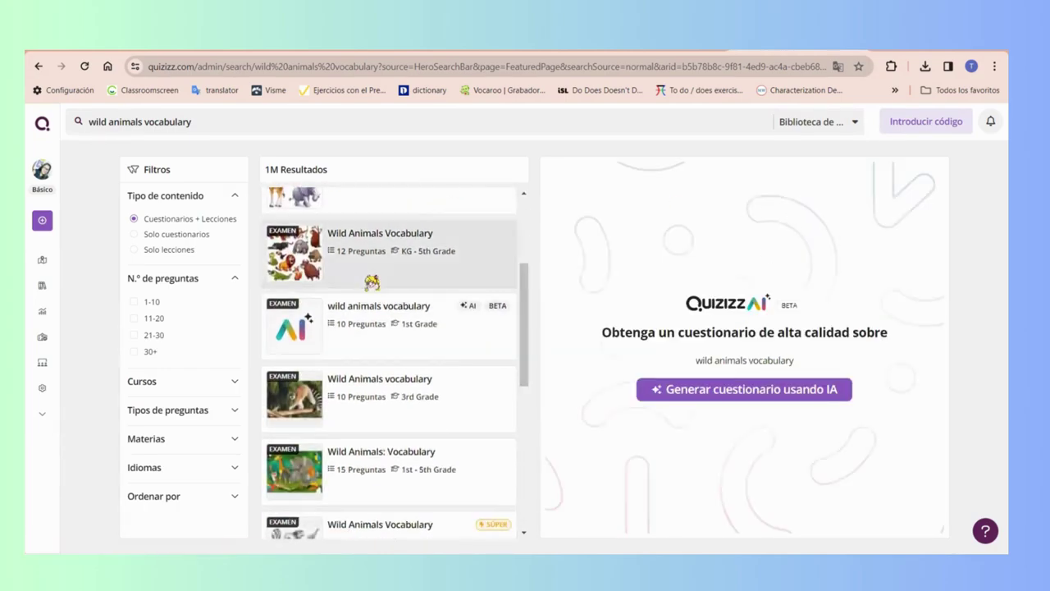
pyautogui.click(460, 254)
pyautogui.scroll(4, 530, 310)
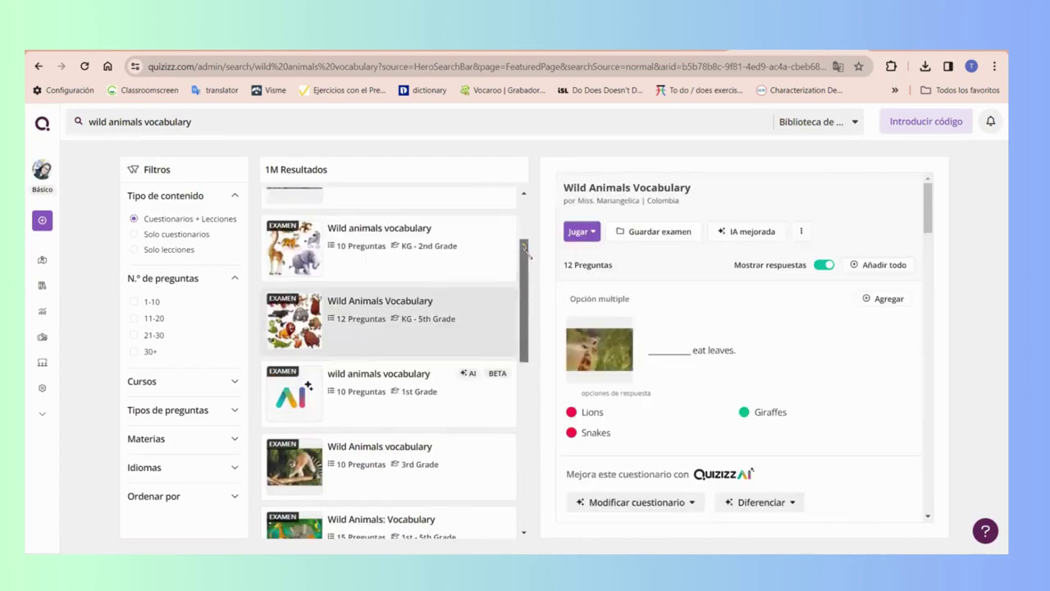
pyautogui.click(473, 221)
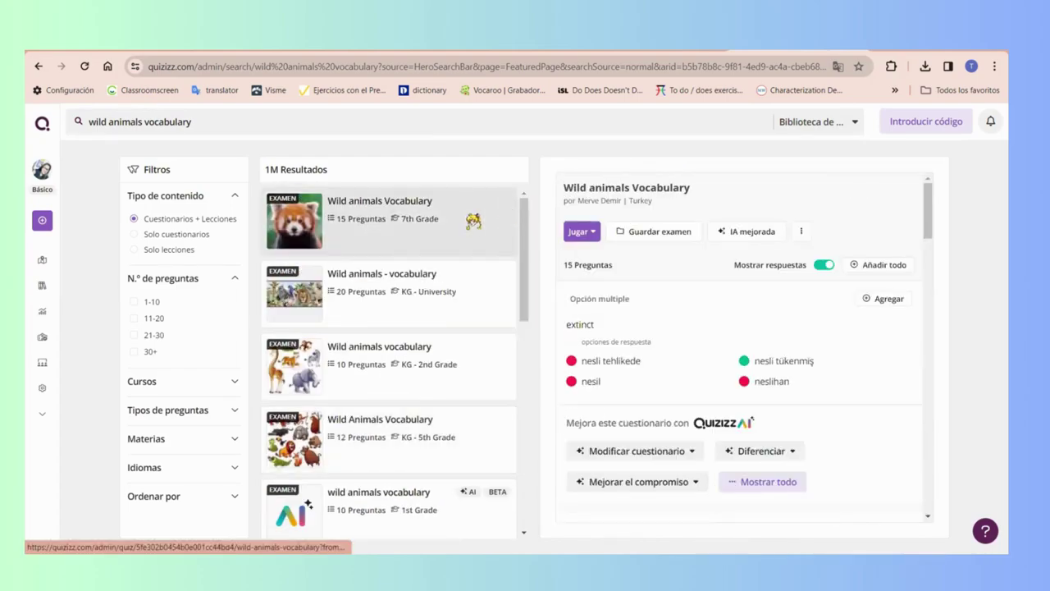
pyautogui.click(501, 267)
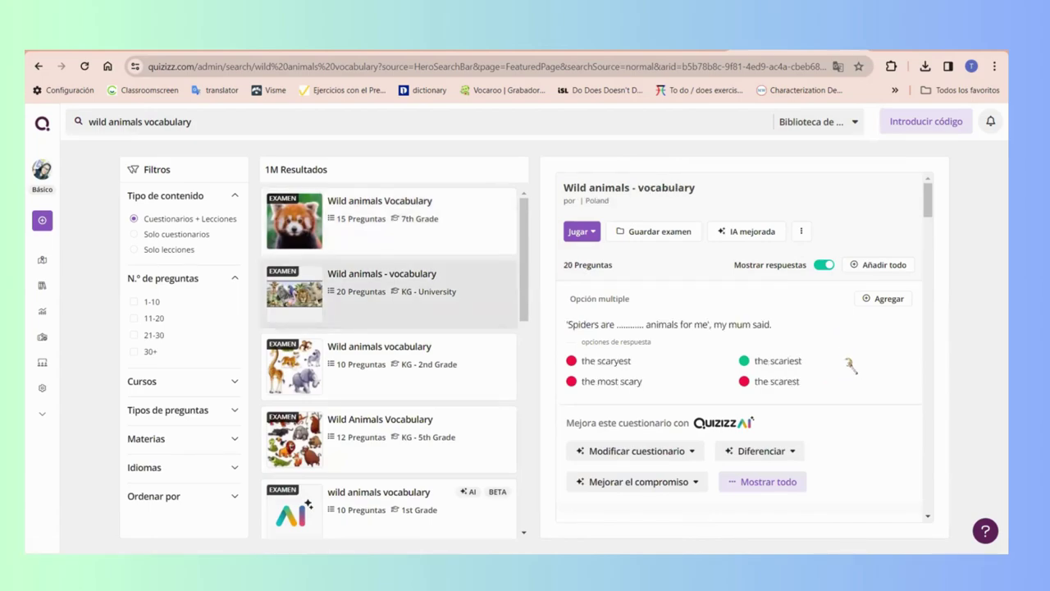
# Step: Scroll through the 20-question 'Wild animals - vocabulary' preview and its answers, then back up
pyautogui.scroll(-3, 854, 373)
pyautogui.scroll(-5, 853, 373)
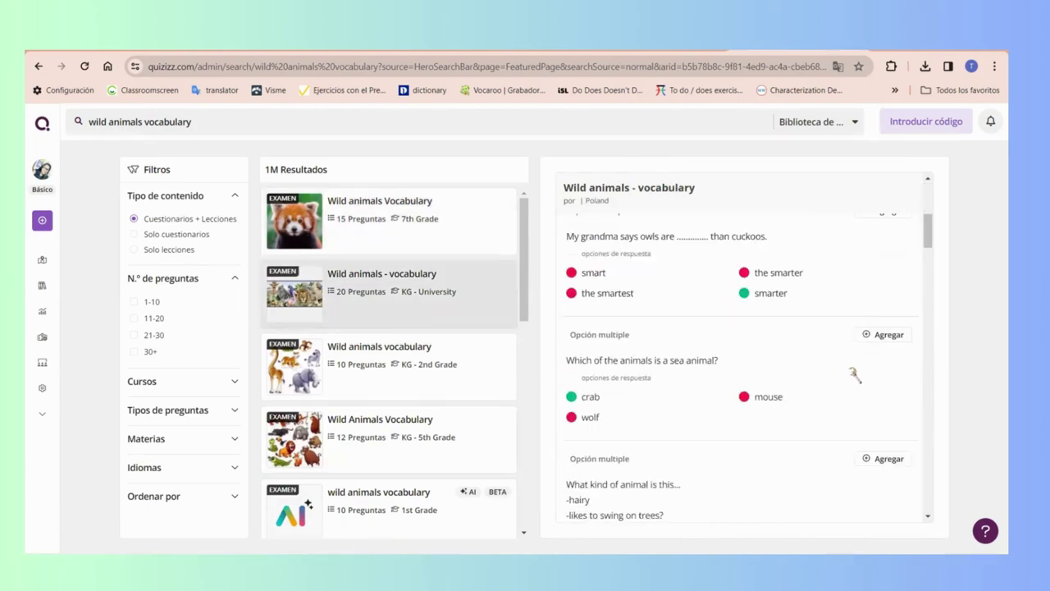
pyautogui.scroll(-5, 853, 374)
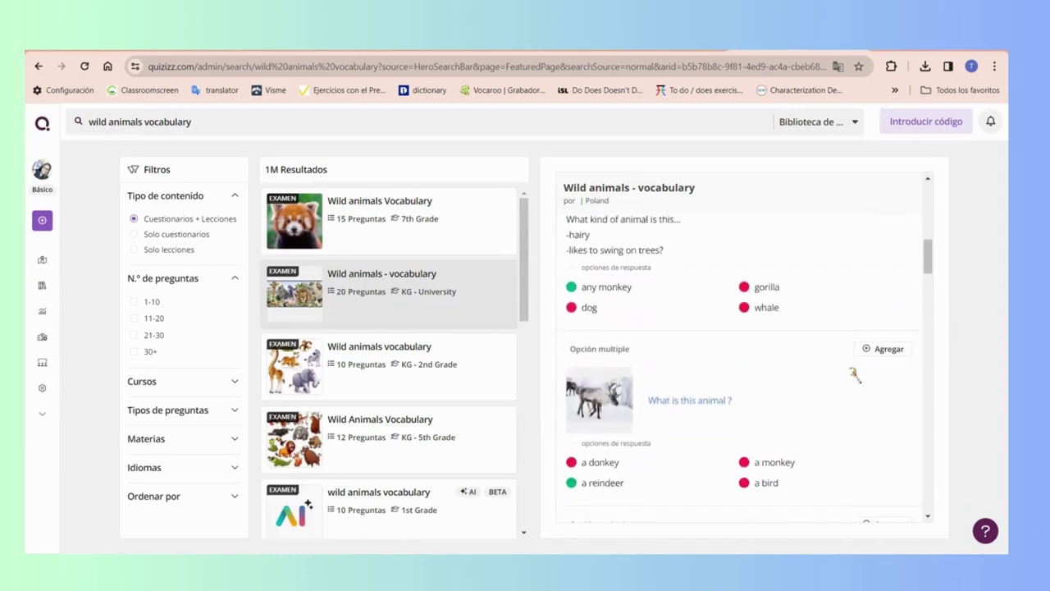
pyautogui.scroll(-3, 853, 373)
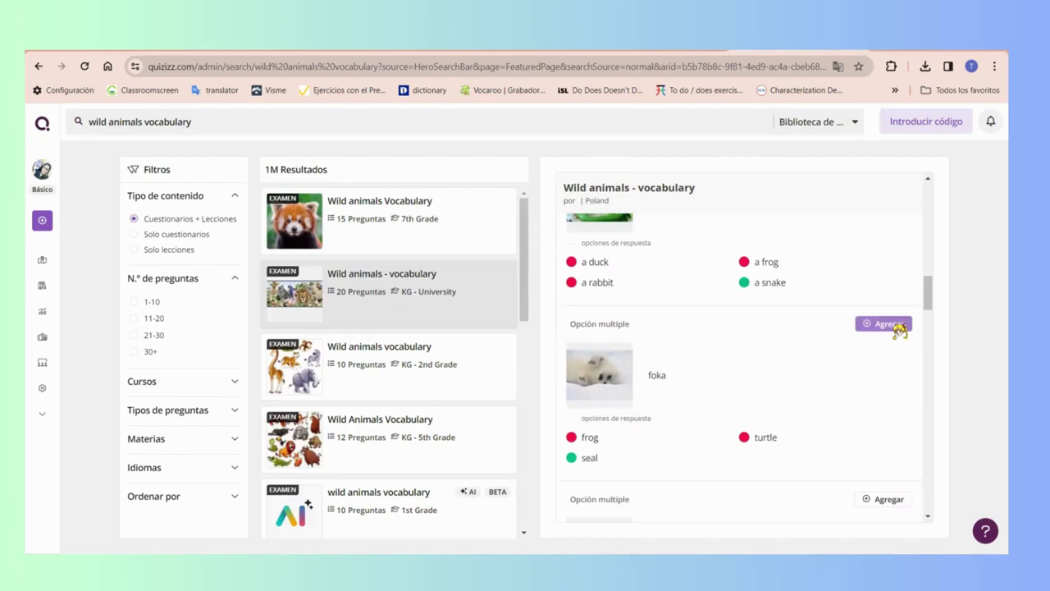
pyautogui.scroll(-3, 895, 361)
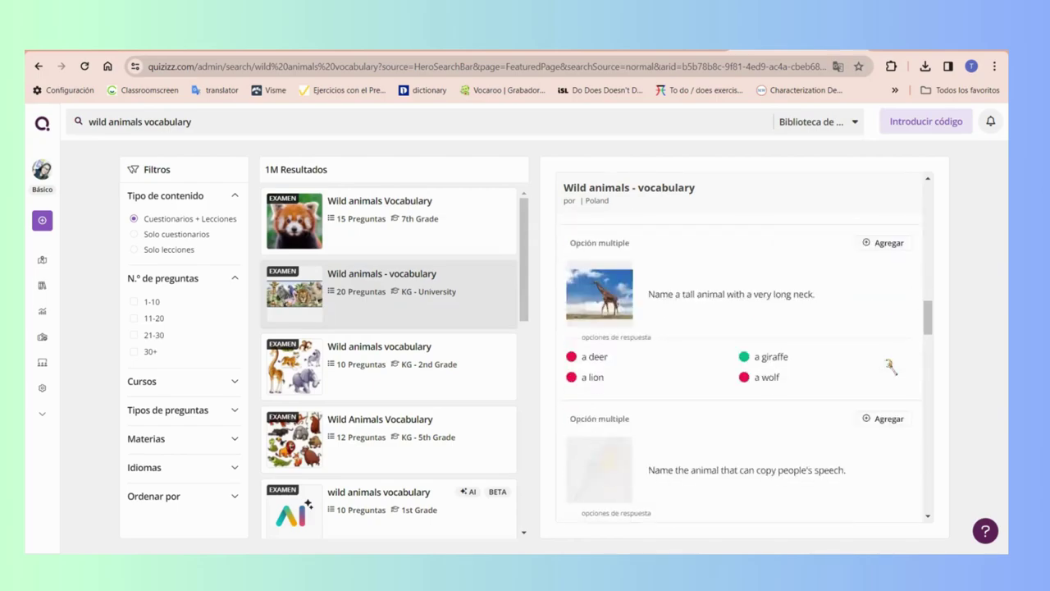
pyautogui.scroll(-3, 891, 366)
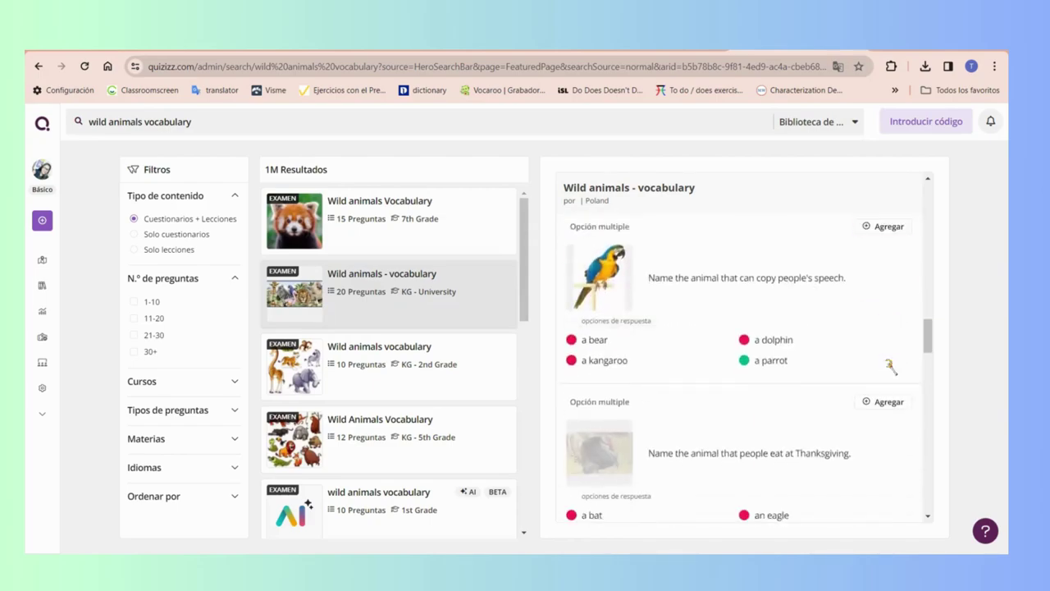
pyautogui.scroll(-5, 891, 367)
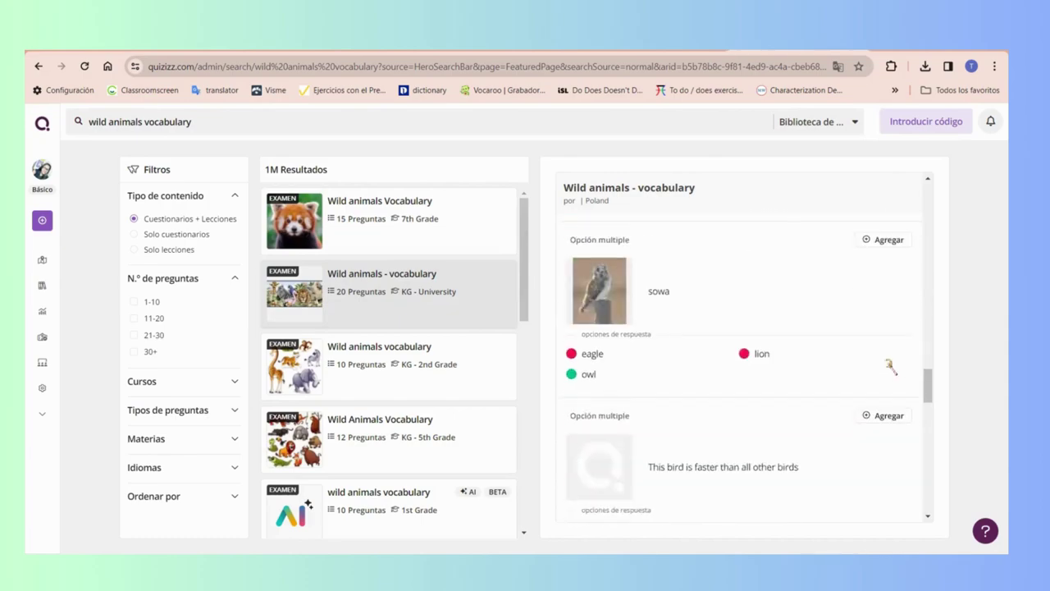
pyautogui.scroll(-5, 891, 367)
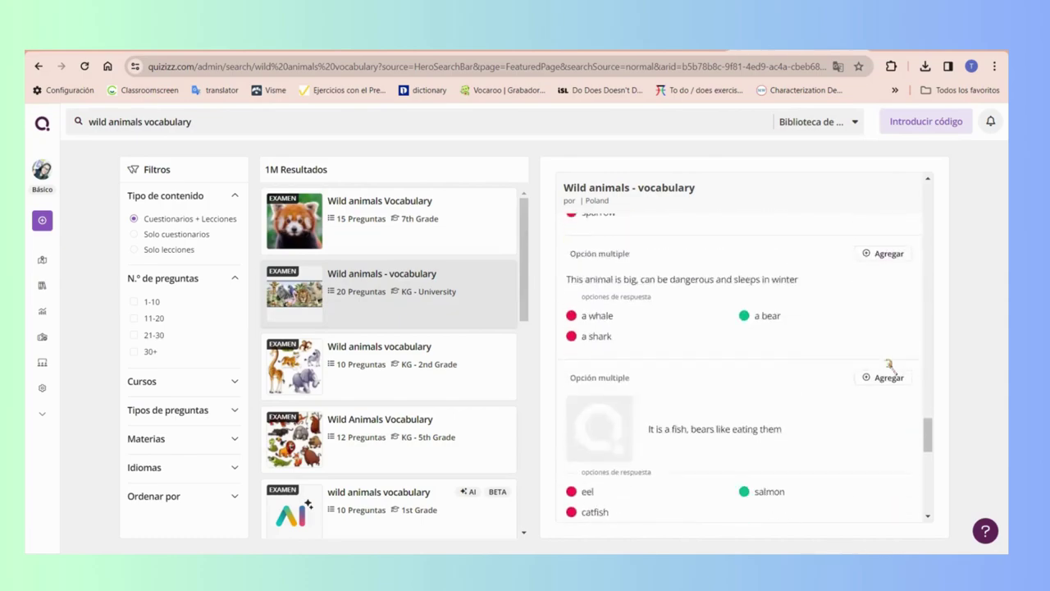
pyautogui.scroll(-5, 890, 366)
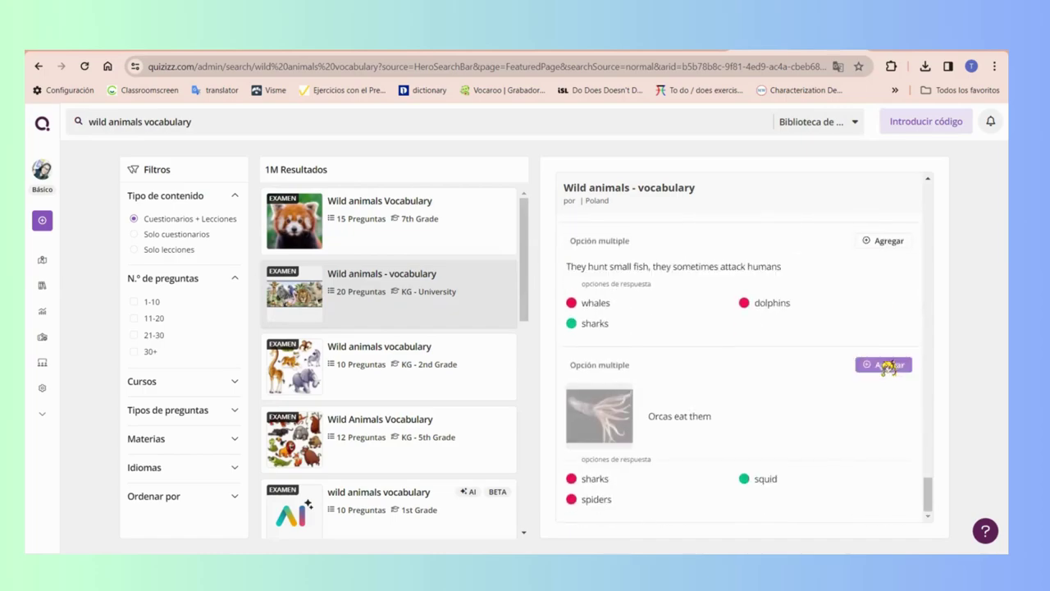
pyautogui.scroll(12, 846, 300)
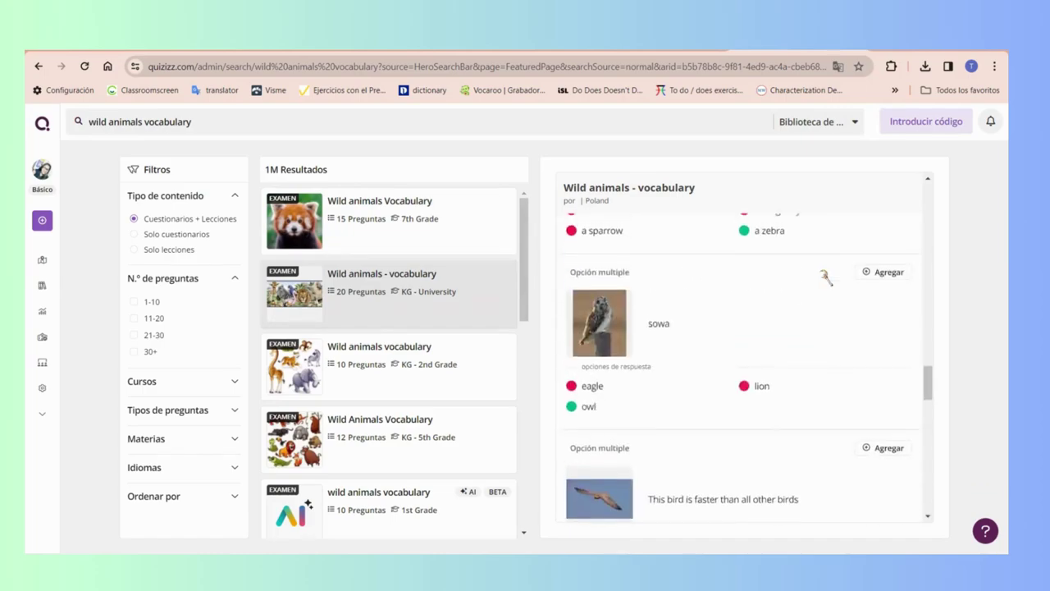
pyautogui.scroll(10, 826, 279)
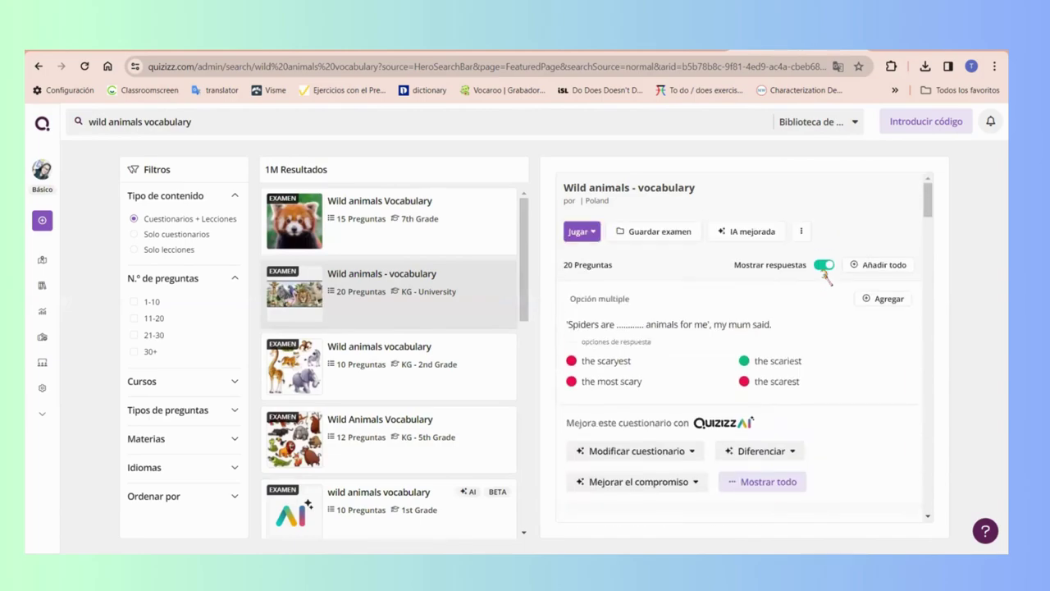
# Step: Open the 15-question 'Wild animals Vocabulary' quiz and choose Clásico as the live exam format
pyautogui.click(373, 221)
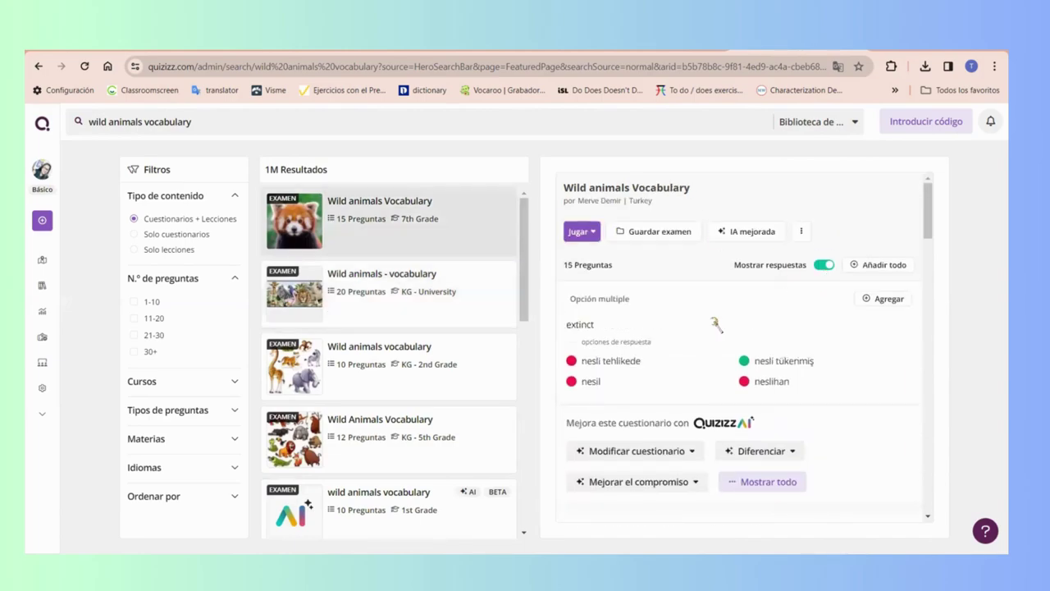
pyautogui.click(420, 228)
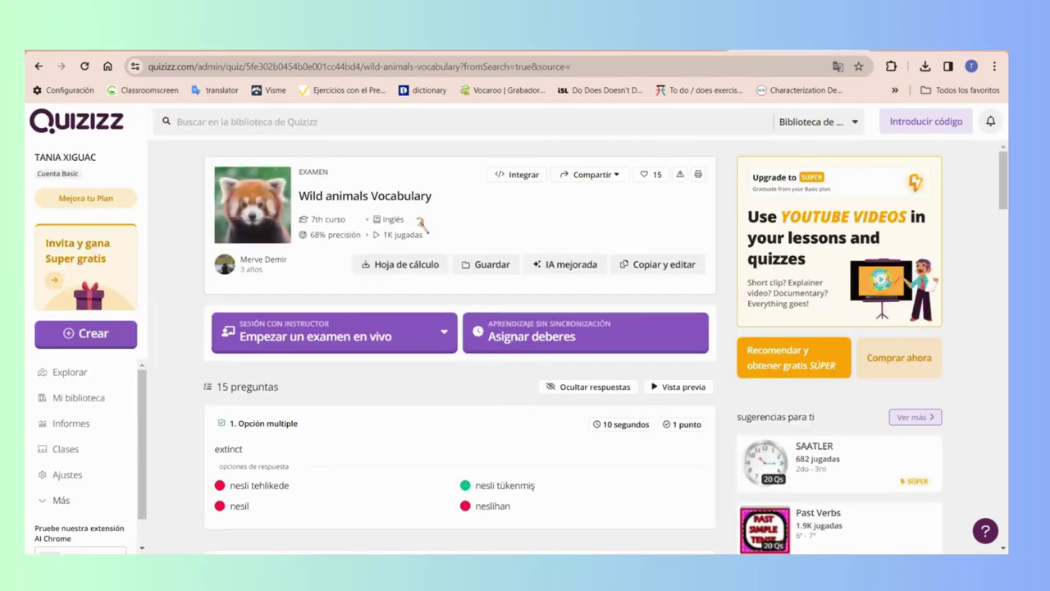
pyautogui.click(397, 346)
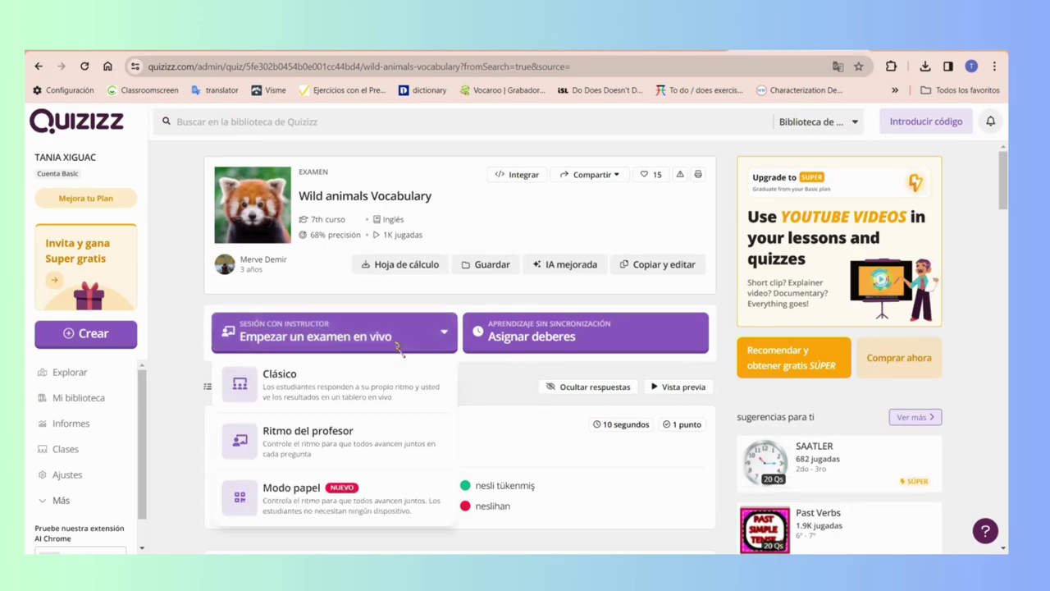
pyautogui.click(403, 384)
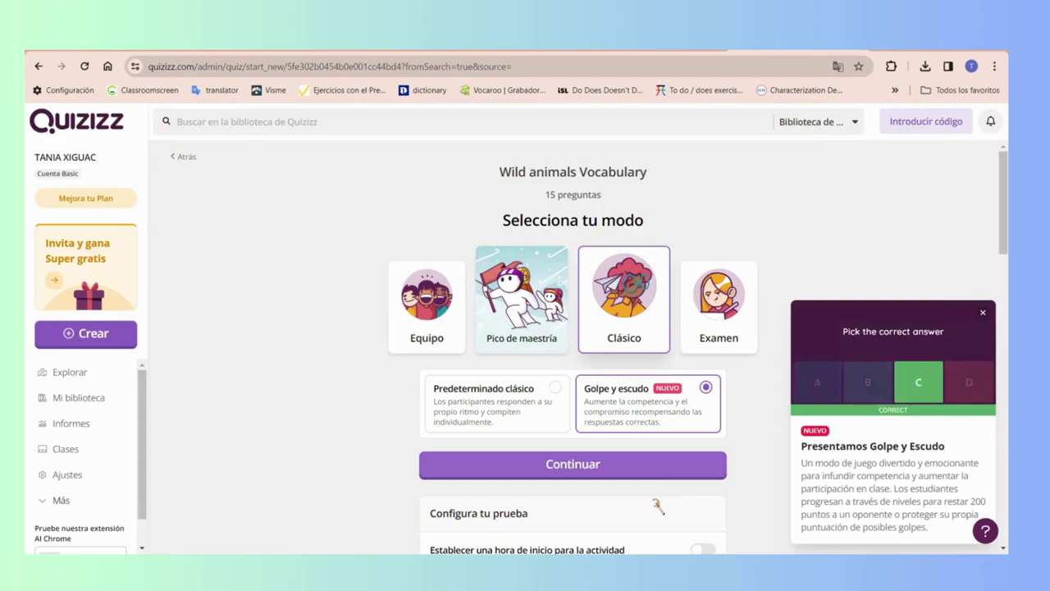
pyautogui.click(658, 469)
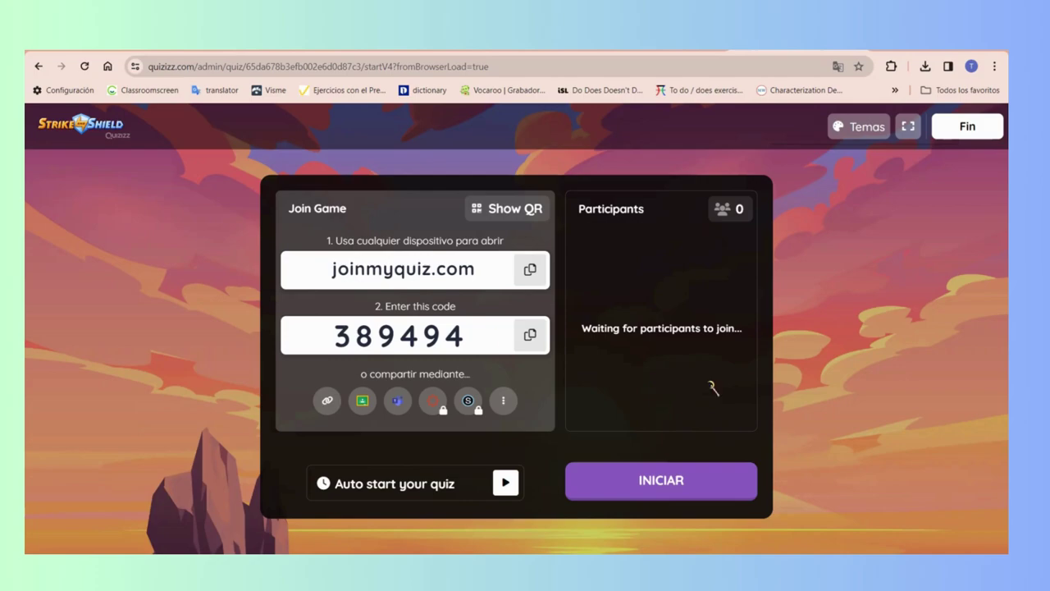
pyautogui.click(669, 485)
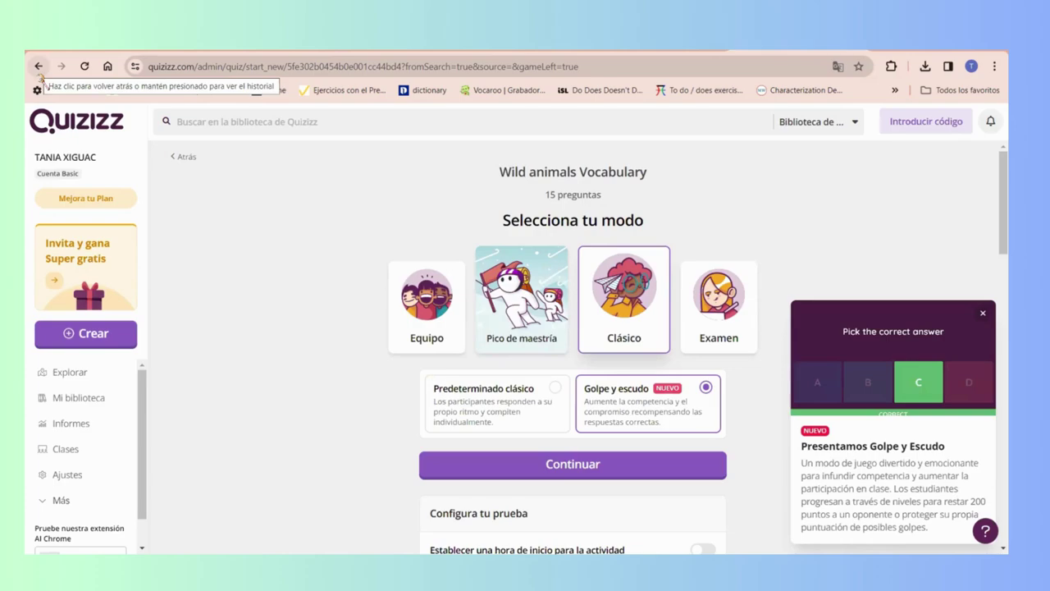
# Step: Return to the Explorar home page and start a new quiz search
pyautogui.click(92, 375)
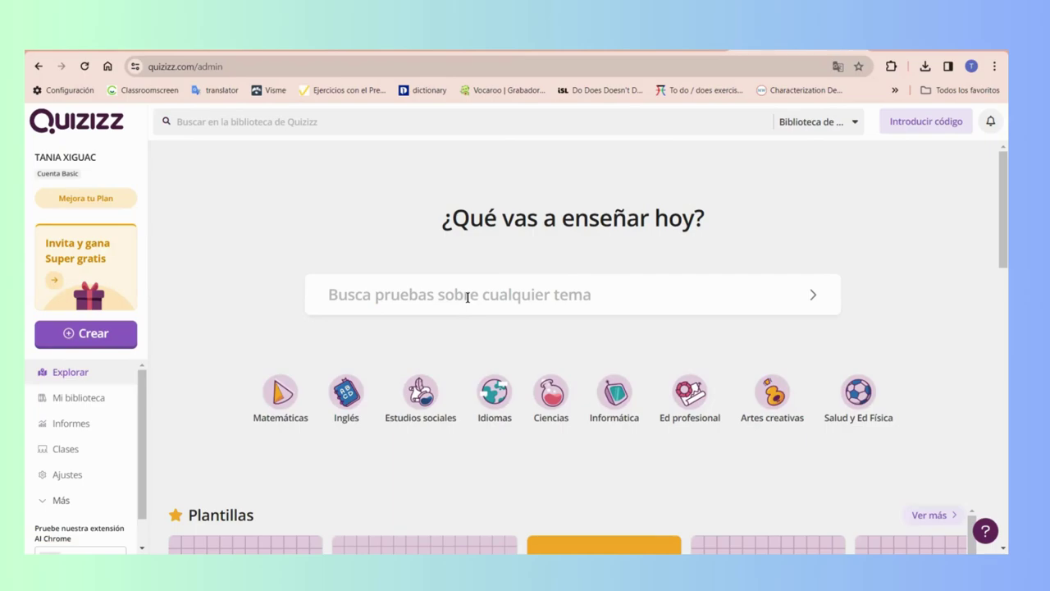
pyautogui.click(467, 297)
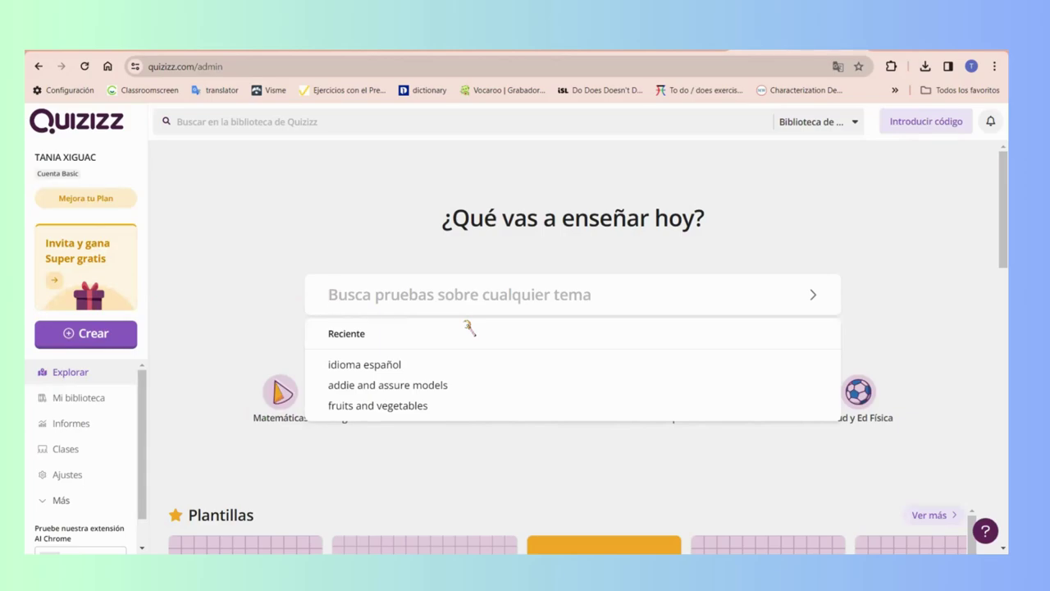
# Step: Search 'types of adjectives' and compare results, ending on the 10-question 4th Grade quiz preview
pyautogui.write('adjectives')
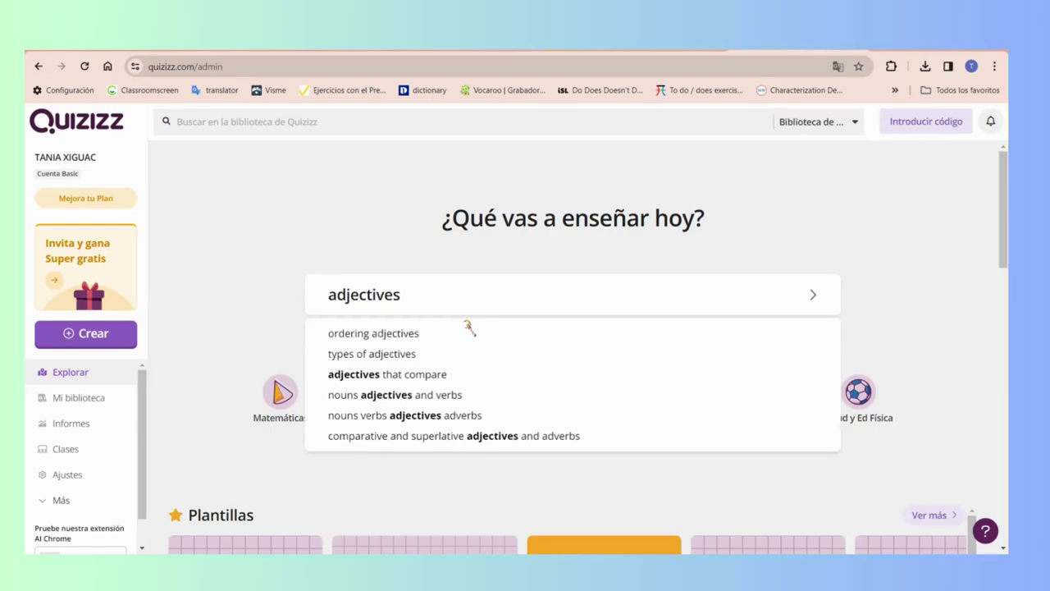
pyautogui.click(424, 353)
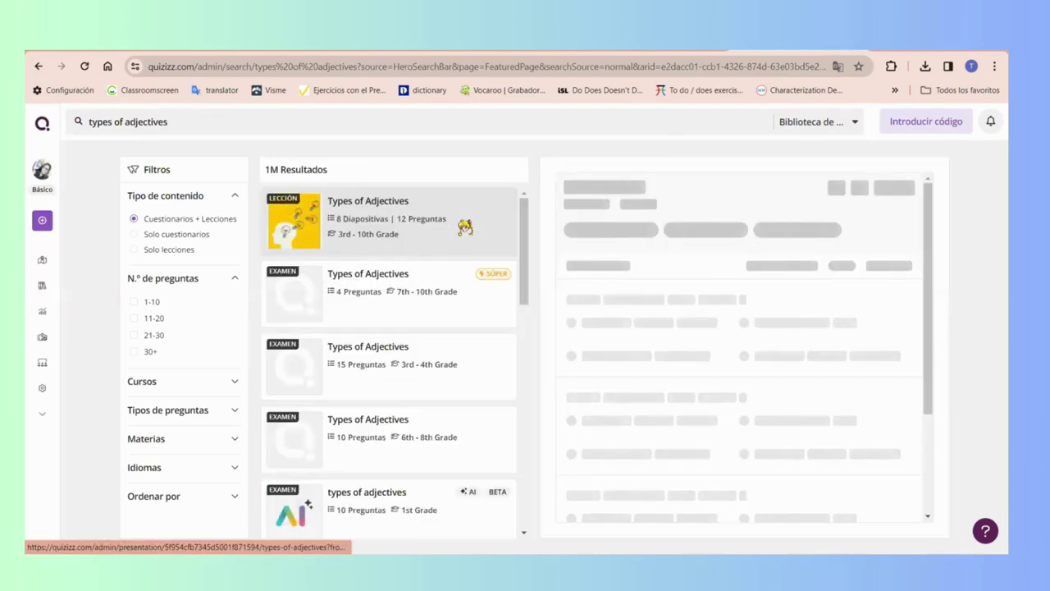
pyautogui.click(448, 293)
pyautogui.scroll(-4, 447, 297)
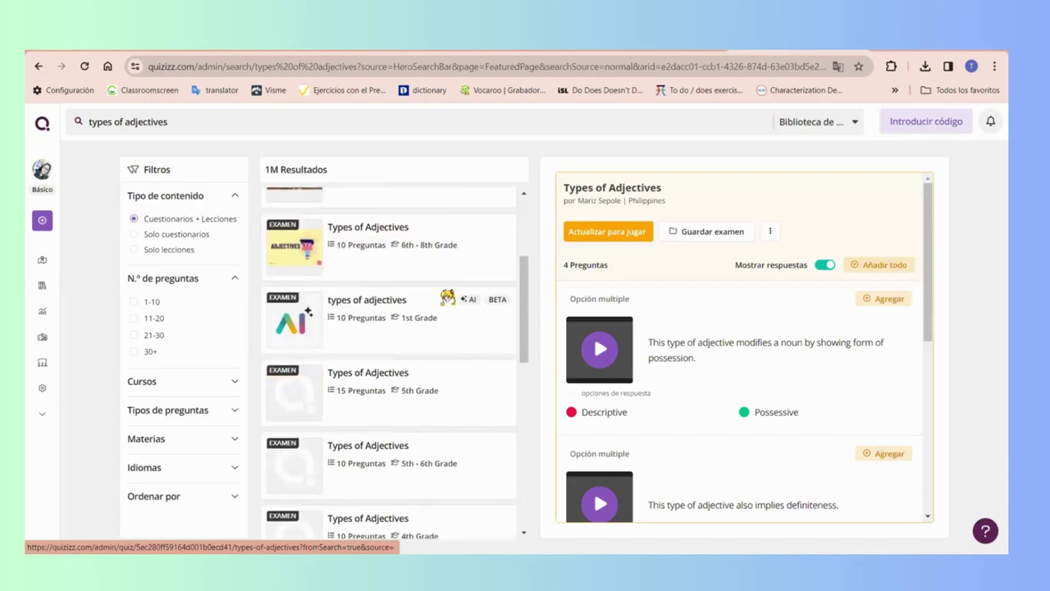
pyautogui.scroll(-3, 448, 297)
pyautogui.click(448, 297)
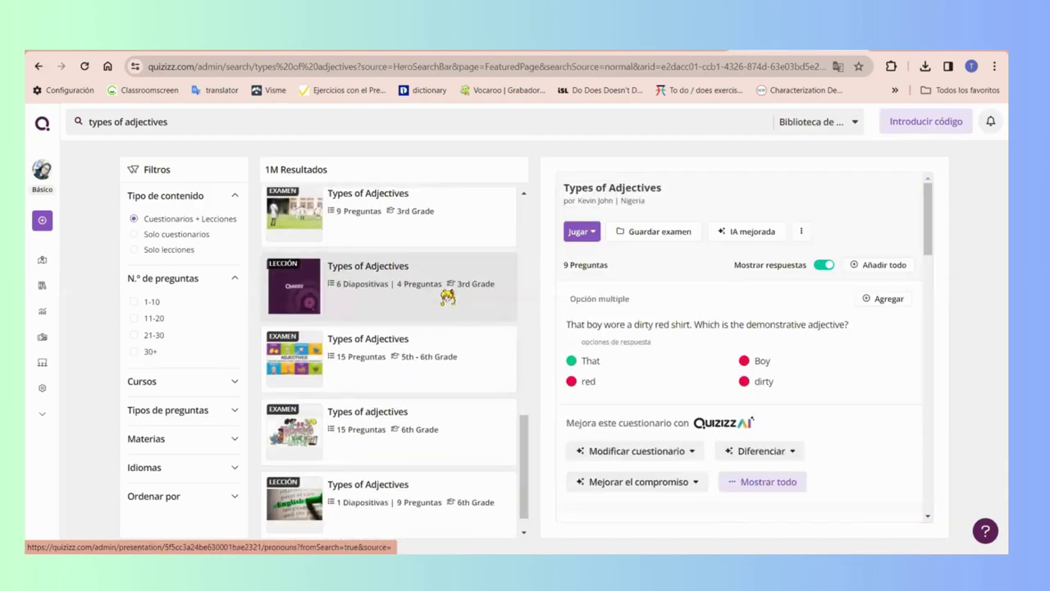
pyautogui.scroll(7, 450, 301)
pyautogui.click(450, 299)
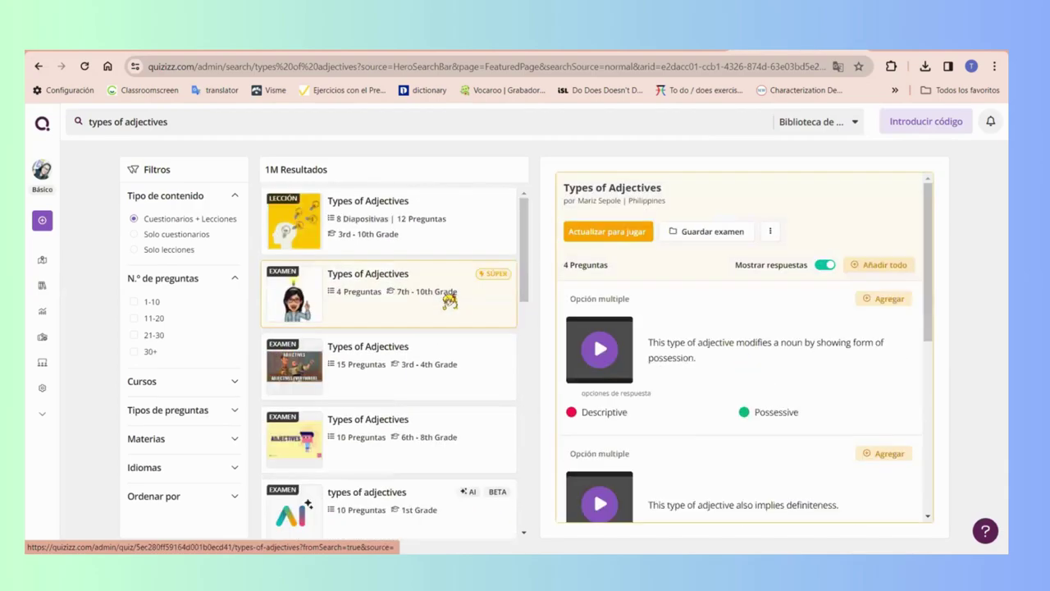
pyautogui.click(455, 234)
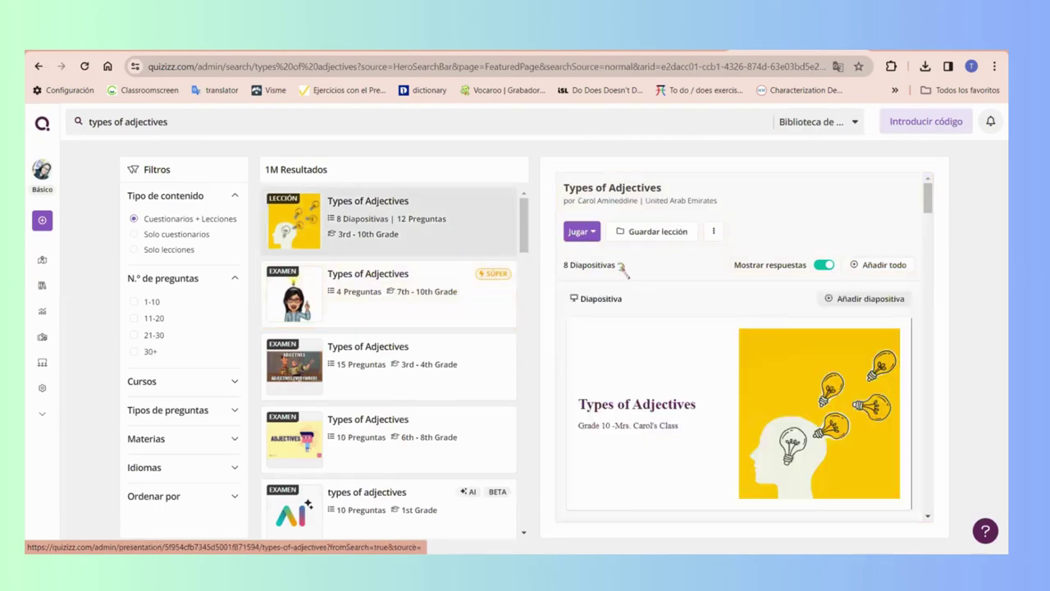
pyautogui.click(504, 300)
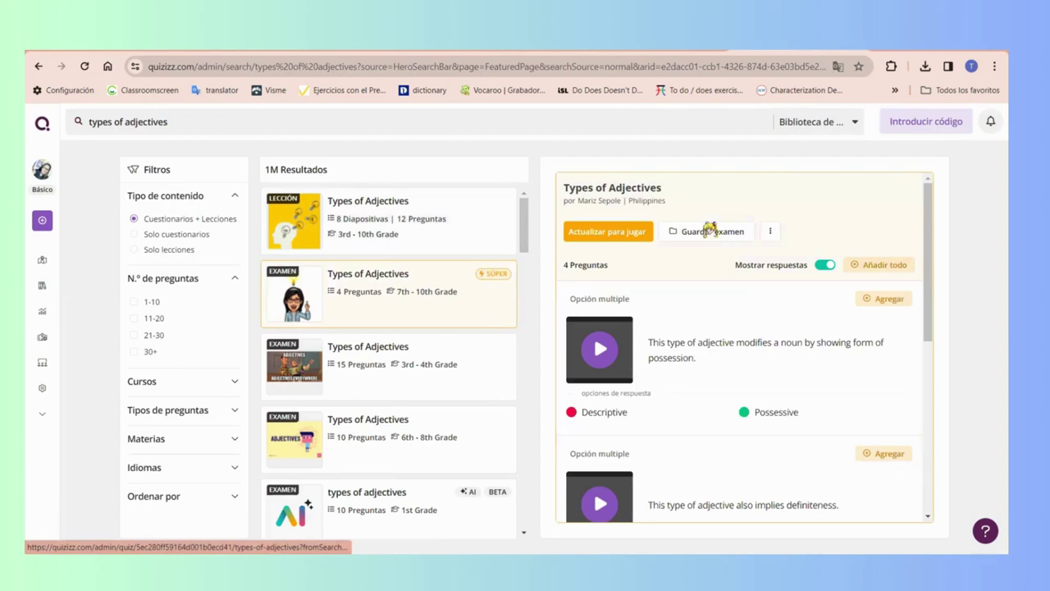
pyautogui.scroll(-5, 466, 296)
pyautogui.click(466, 296)
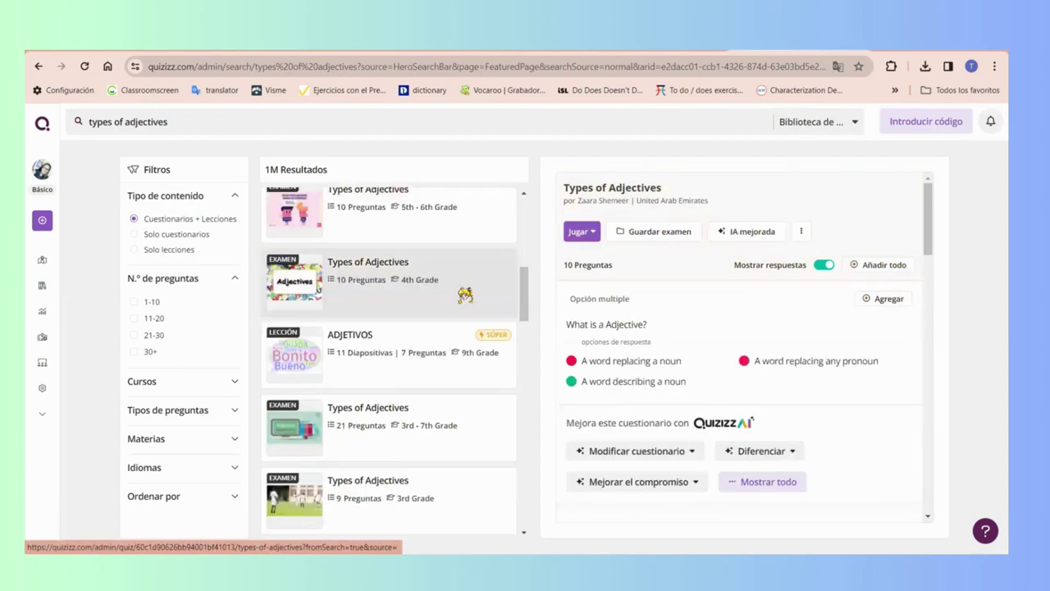
# Step: Prompt Quizizz AI with 'types of adjectives' and have it add three similar questions
pyautogui.click(753, 232)
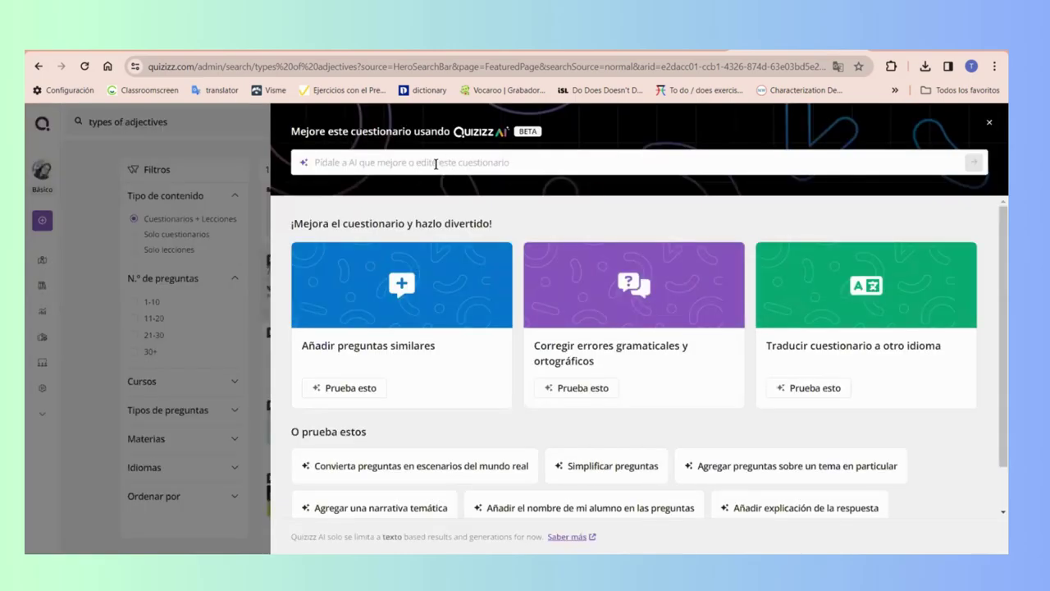
pyautogui.click(390, 165)
pyautogui.write('types pf')
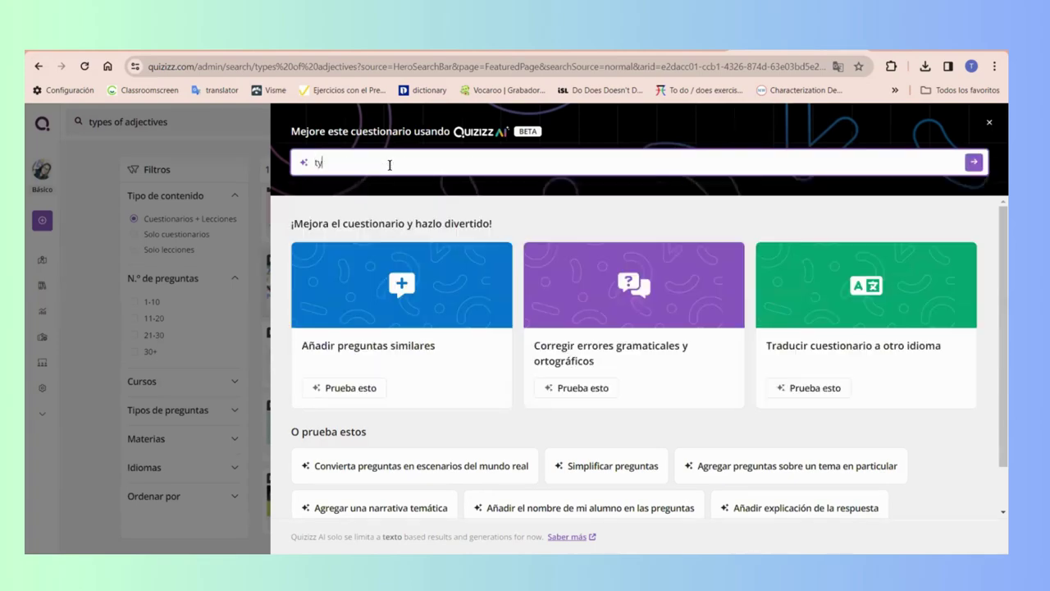
pyautogui.press('BackSpace')
pyautogui.press('BackSpace')
pyautogui.write('of adjectives')
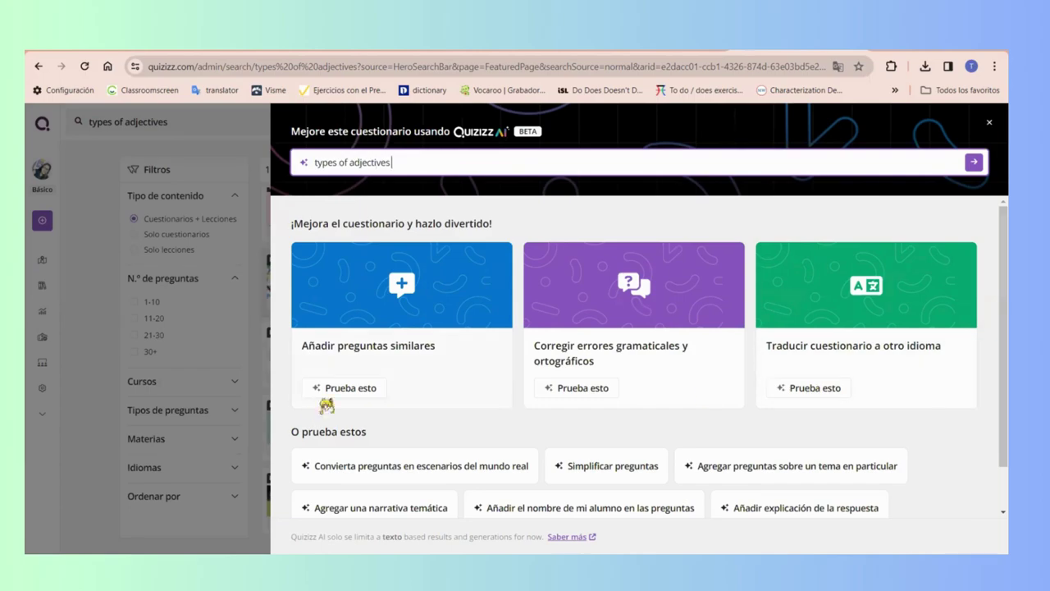
pyautogui.click(345, 388)
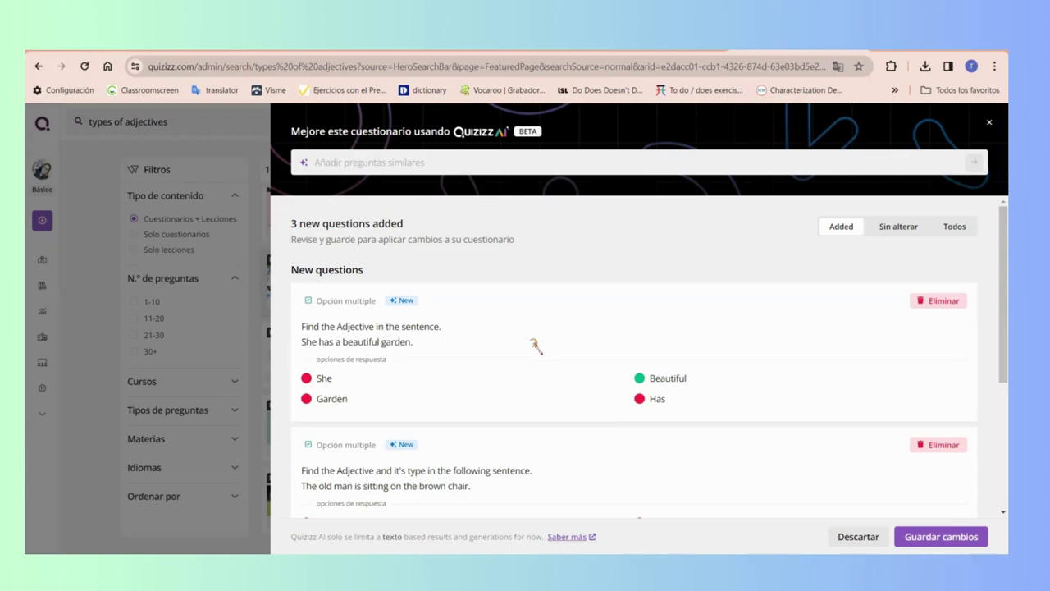
# Step: Review the three AI-generated questions and save the quiz as a 13-question personal copy
pyautogui.scroll(-2, 535, 346)
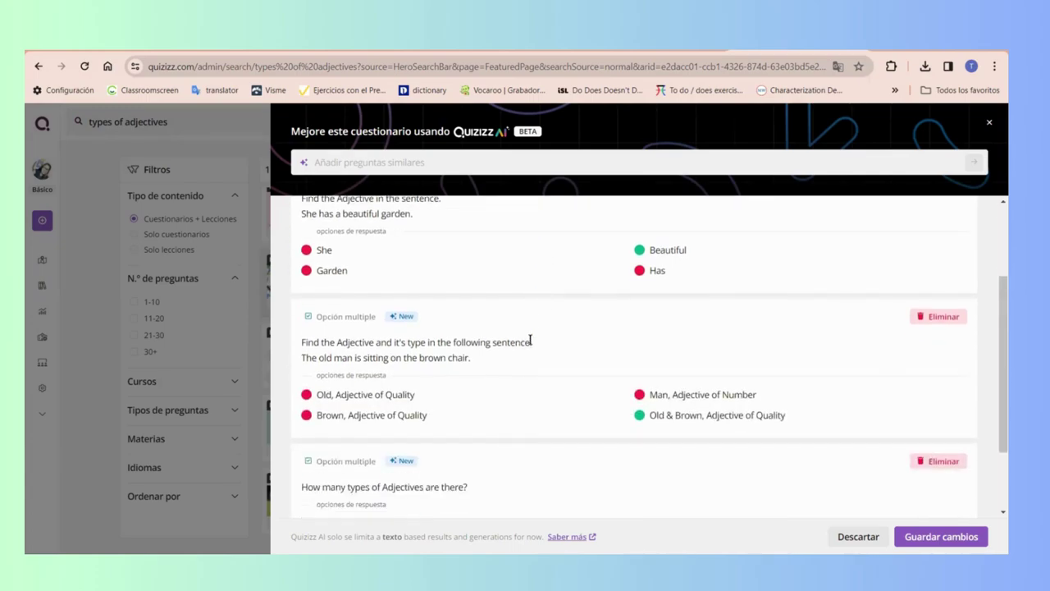
pyautogui.scroll(-1, 530, 339)
pyautogui.scroll(-1, 533, 343)
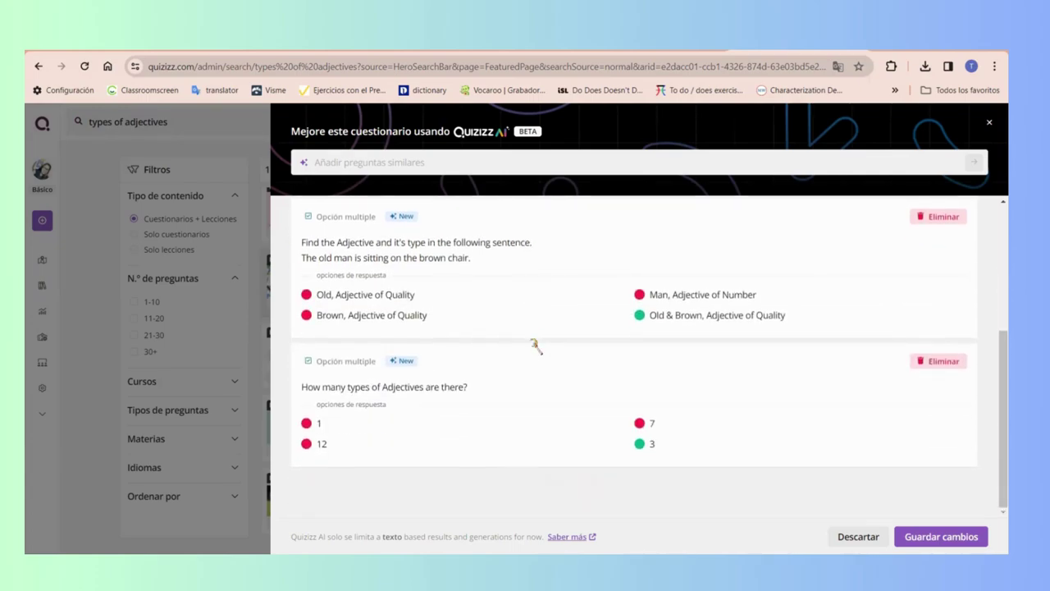
pyautogui.scroll(1, 508, 344)
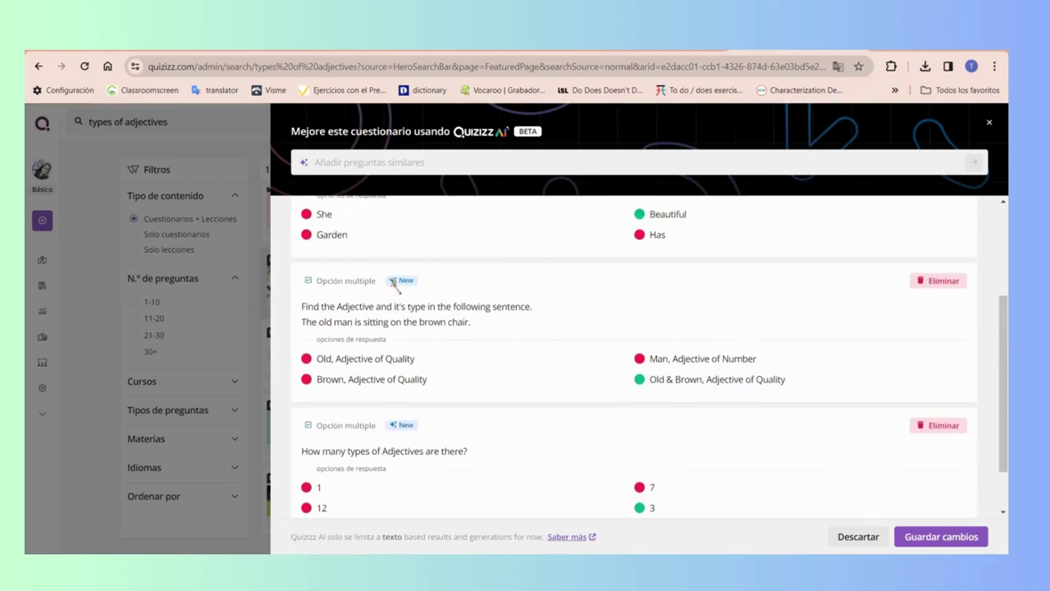
pyautogui.scroll(1, 444, 287)
pyautogui.scroll(4, 440, 283)
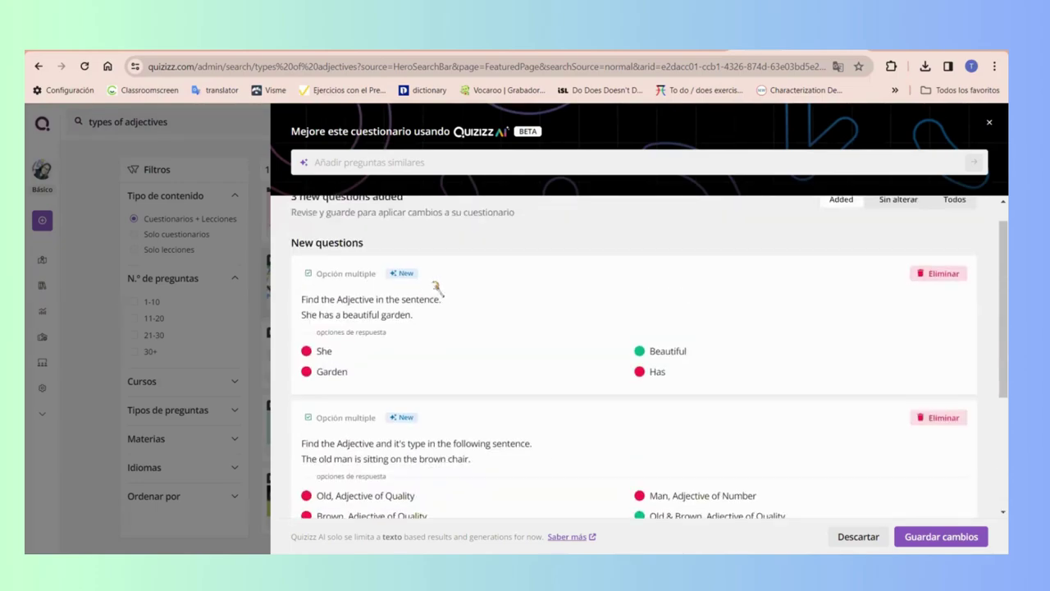
pyautogui.scroll(-5, 437, 289)
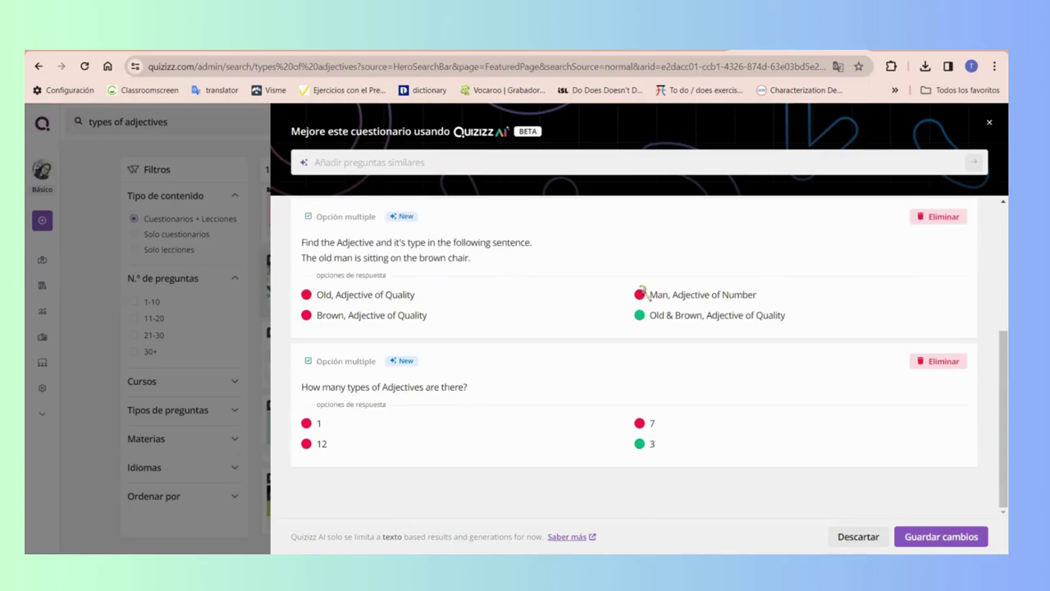
pyautogui.click(942, 538)
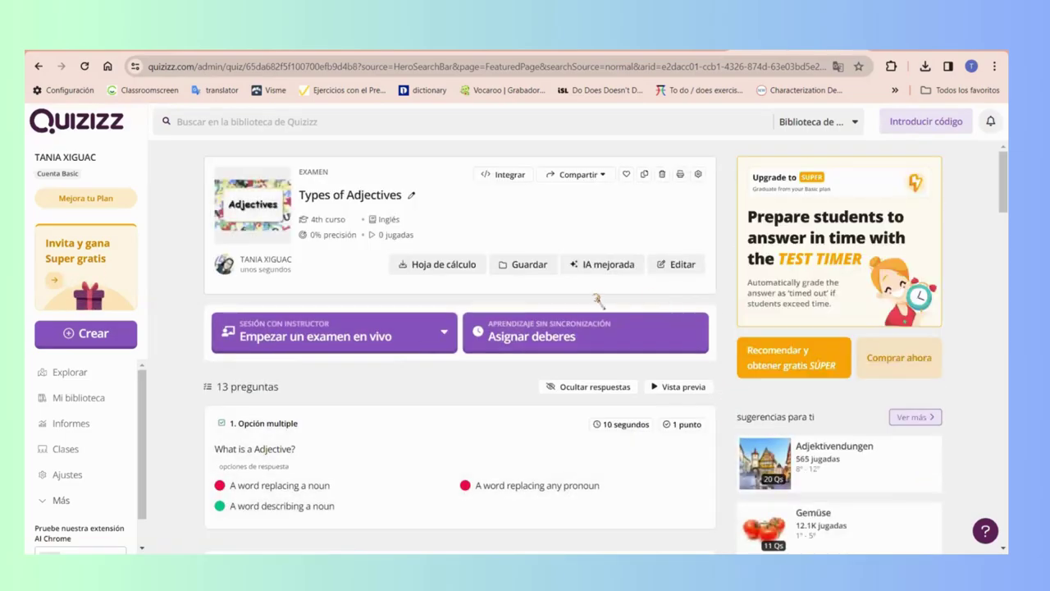
# Step: Start the 13-question 'Types of Adjectives' quiz as a Clásico live game and continue
pyautogui.moveTo(617, 271)
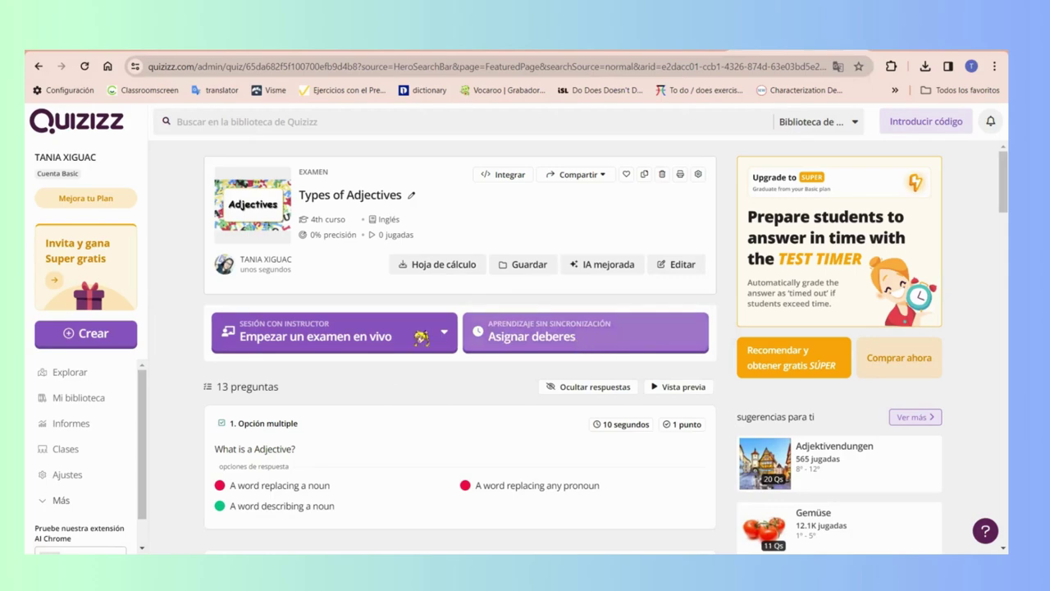
pyautogui.click(380, 337)
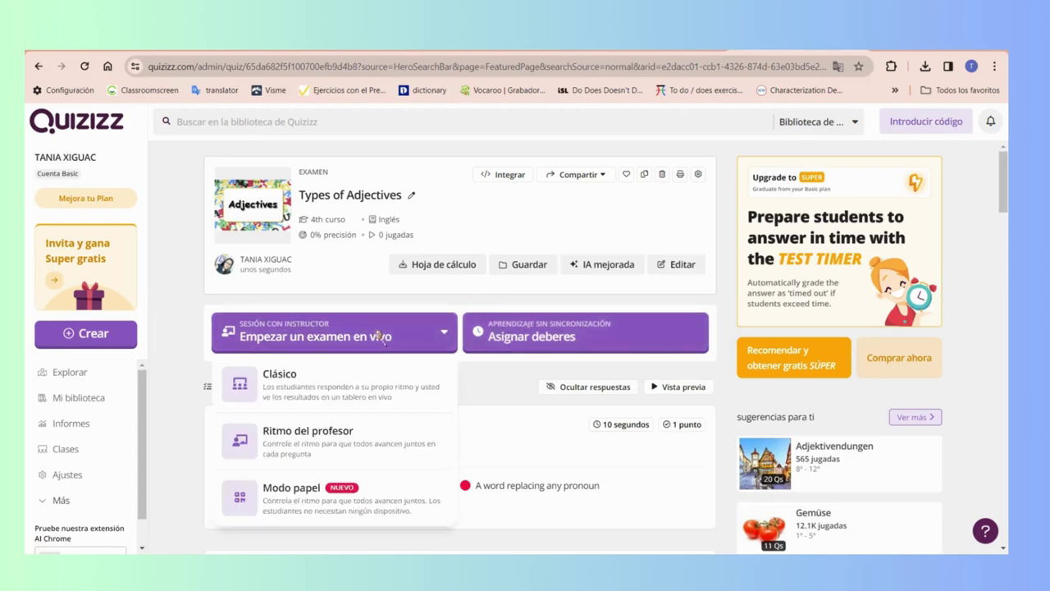
pyautogui.click(375, 385)
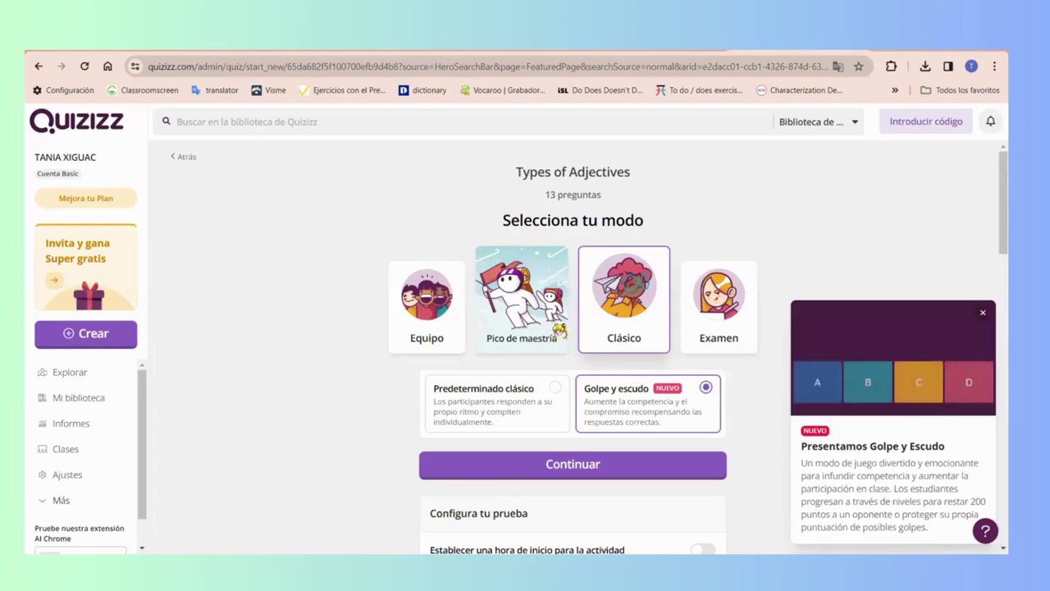
pyautogui.click(659, 476)
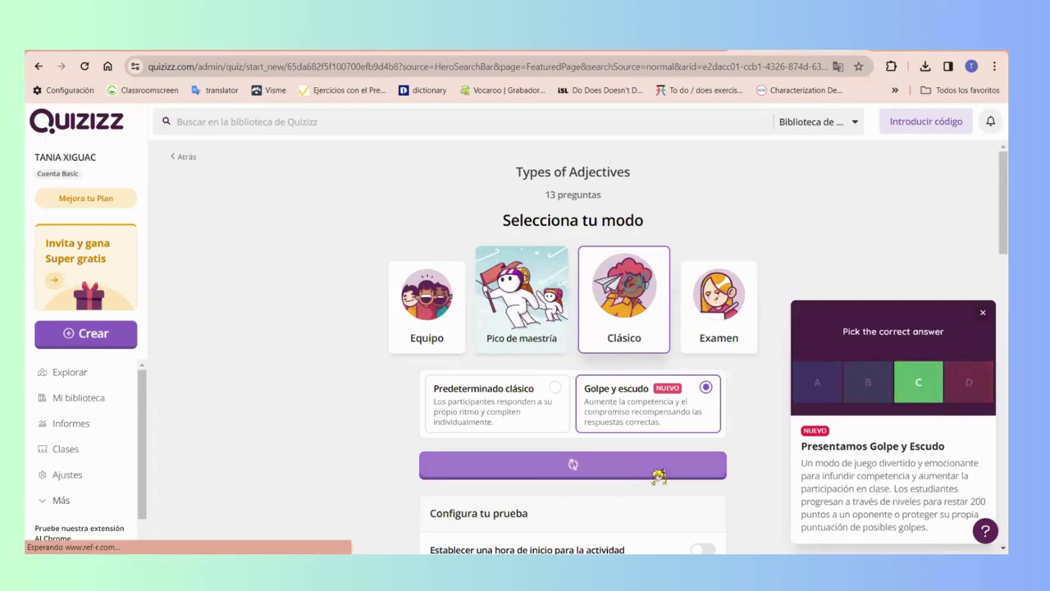